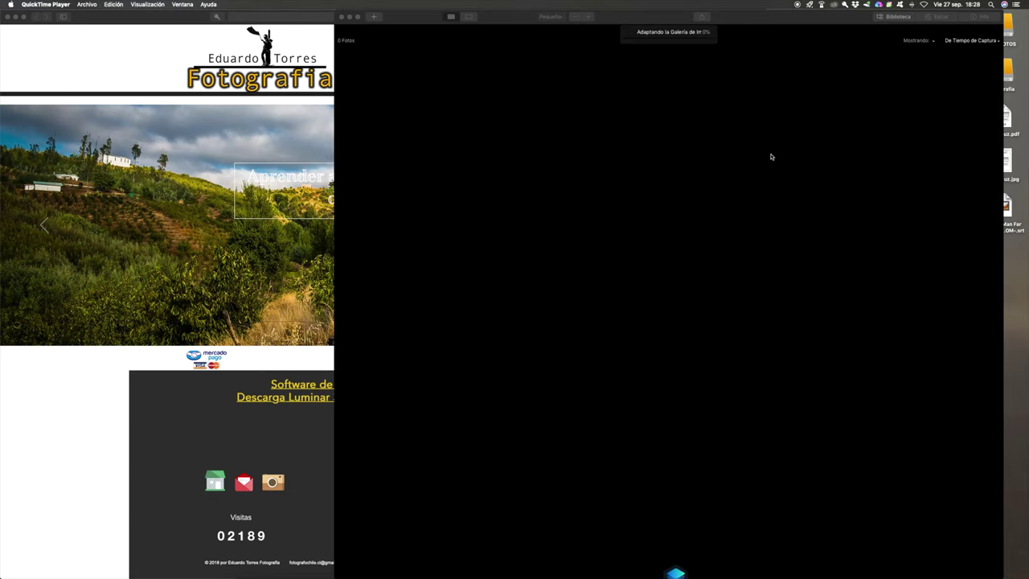
Step: Reposition the Luminar 4 window over the web page so that it is clear of the desktop icons
drag(743, 29, 619, 28)
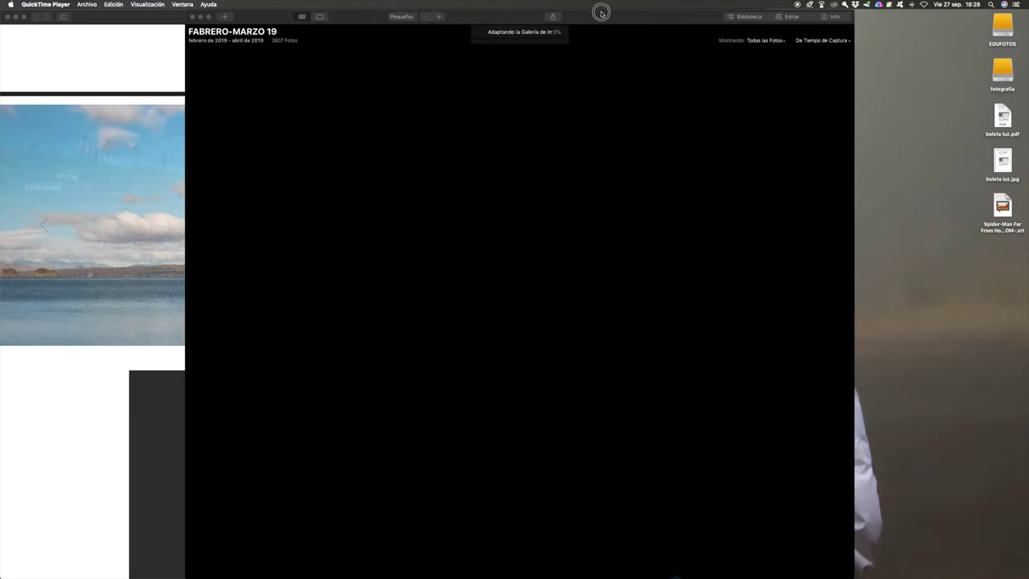
click(626, 32)
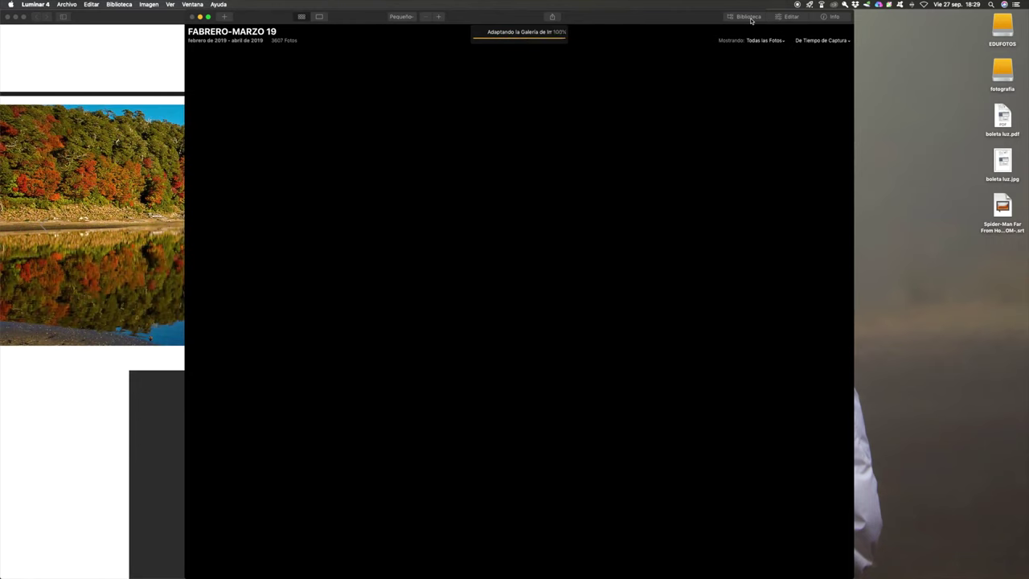
drag(751, 20, 570, 20)
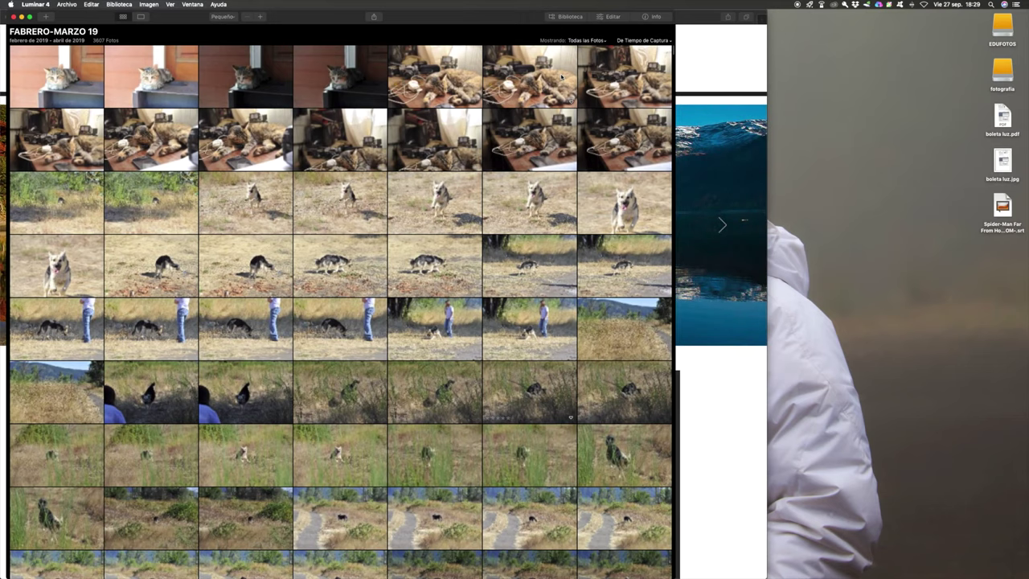
Step: Find the photo of two vultures on a bare branch against a pale sky and open it in single-image view
scroll(561, 76, down, 10)
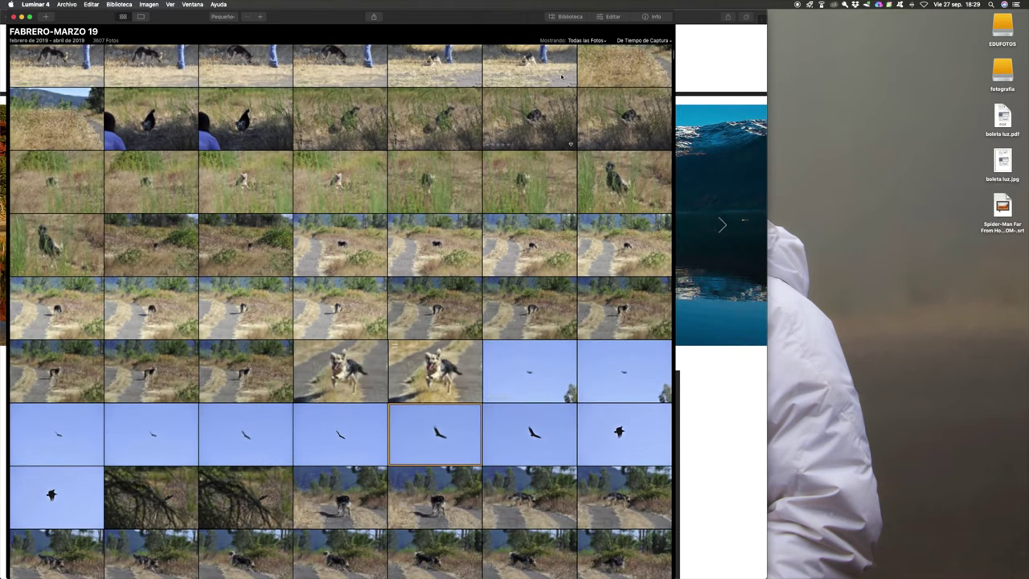
scroll(561, 76, down, 5)
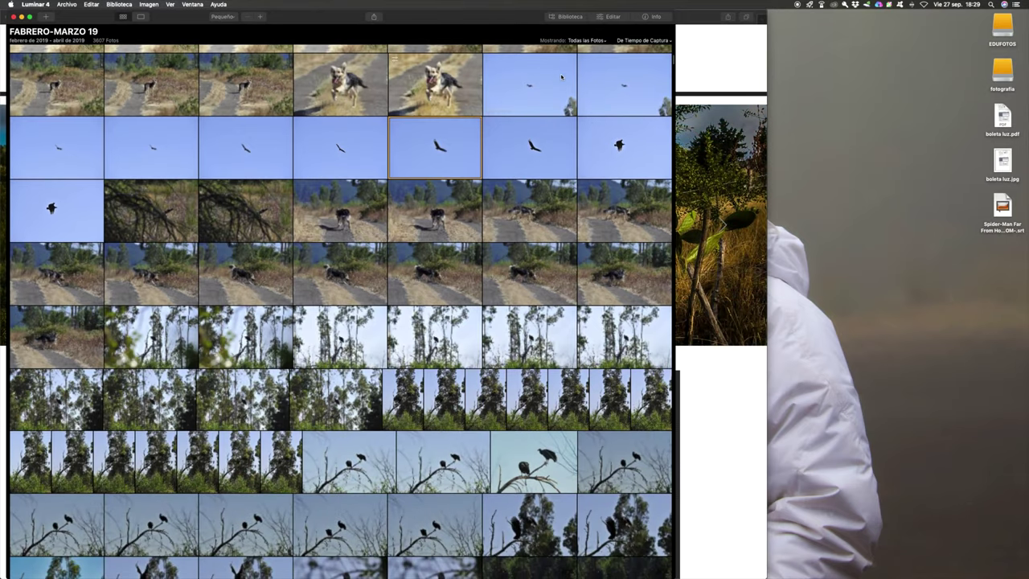
scroll(561, 77, down, 2)
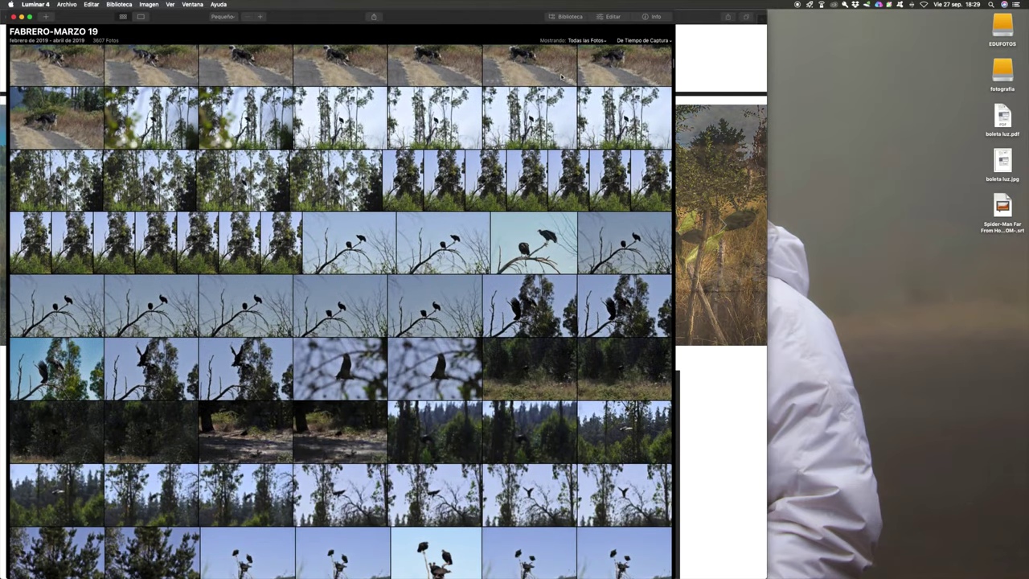
click(533, 243)
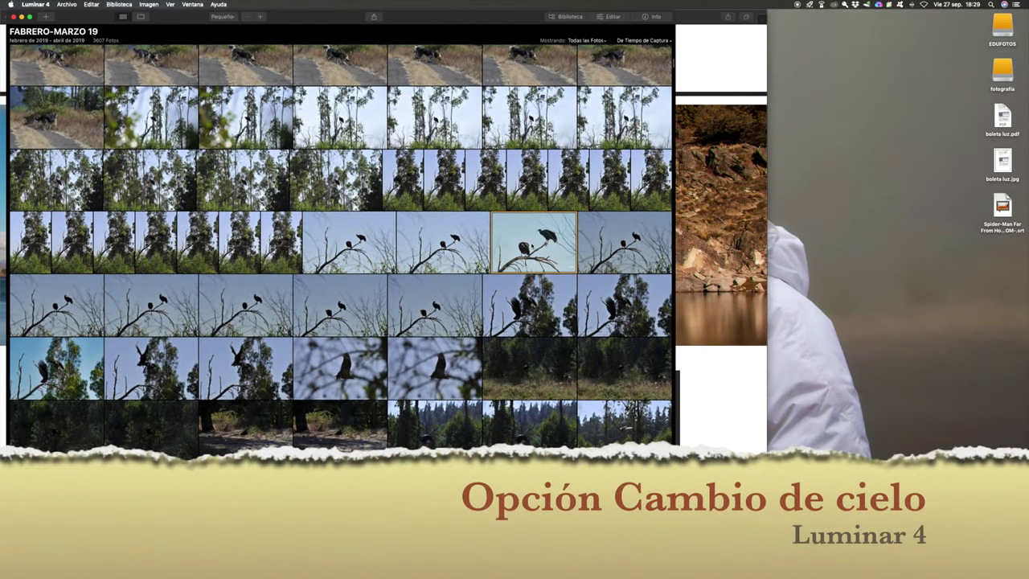
double_click(533, 242)
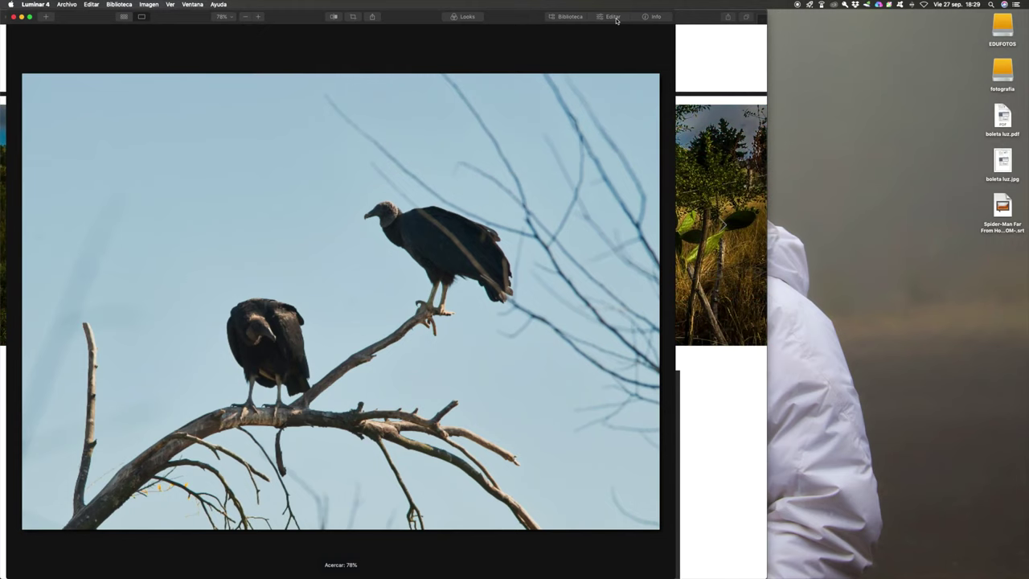
Step: Replace the vulture photo's sky with Blue Sky 1 using the creative AI Sky Replacement tool
click(614, 17)
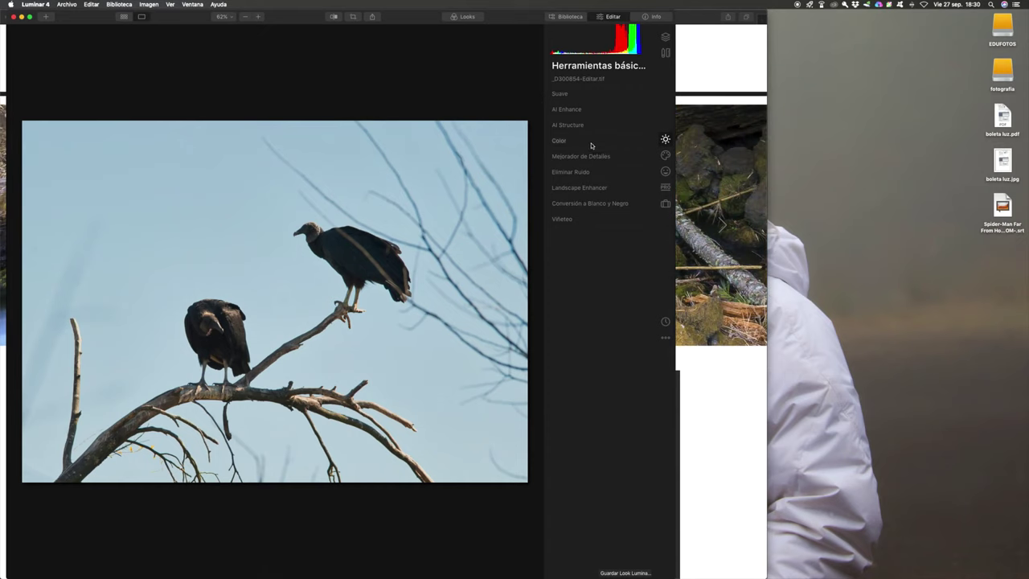
click(664, 157)
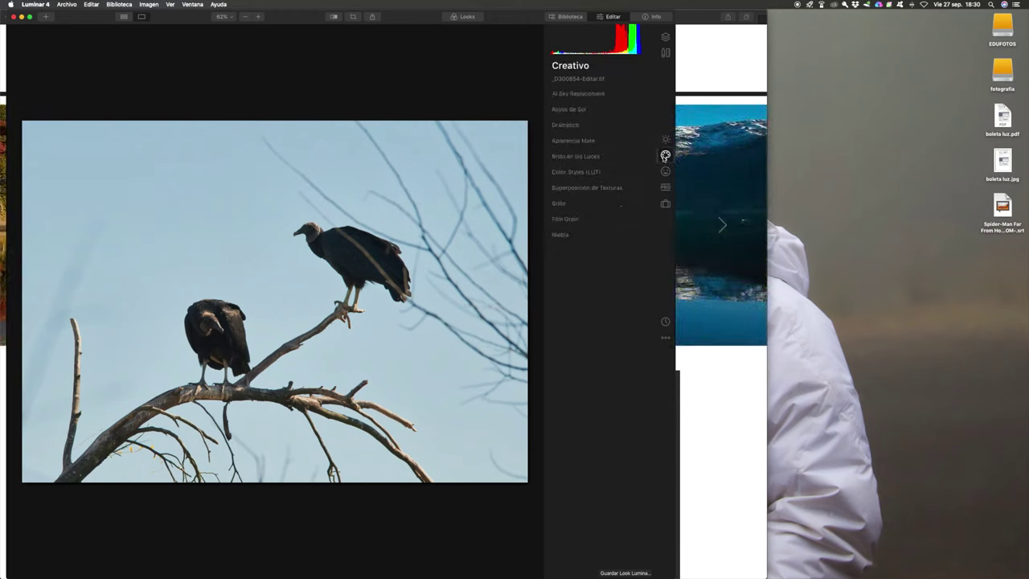
click(585, 94)
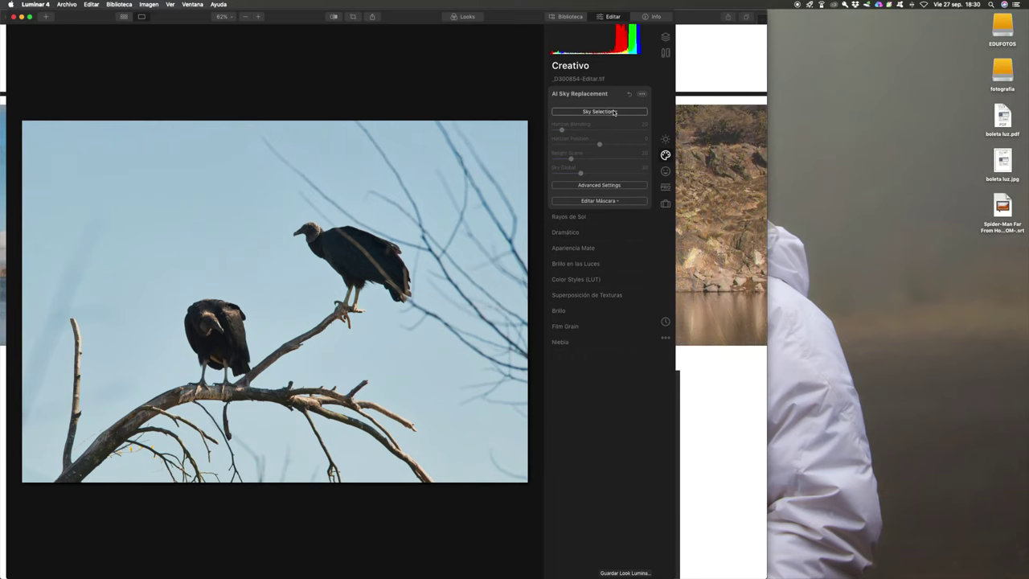
click(611, 112)
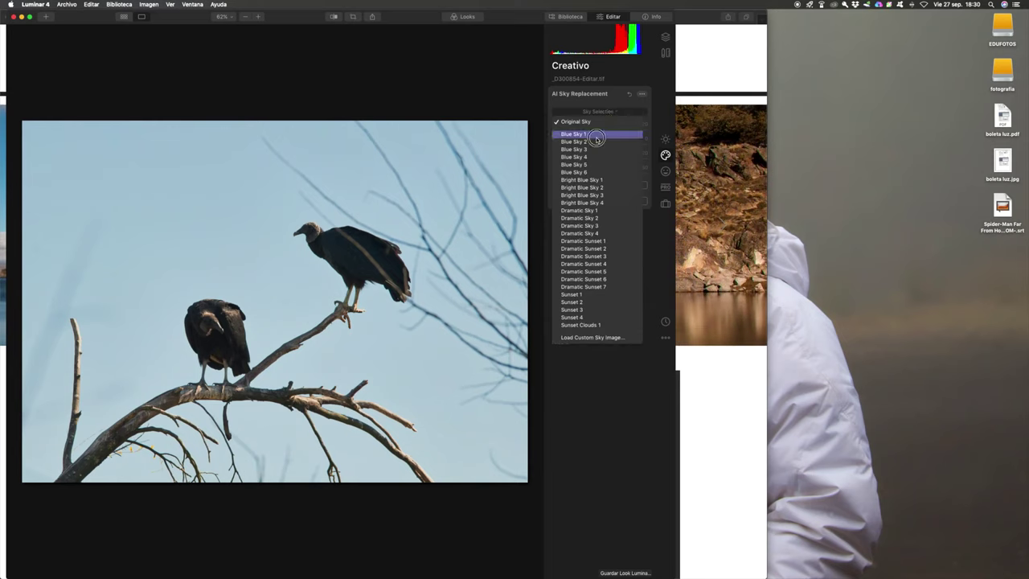
click(595, 137)
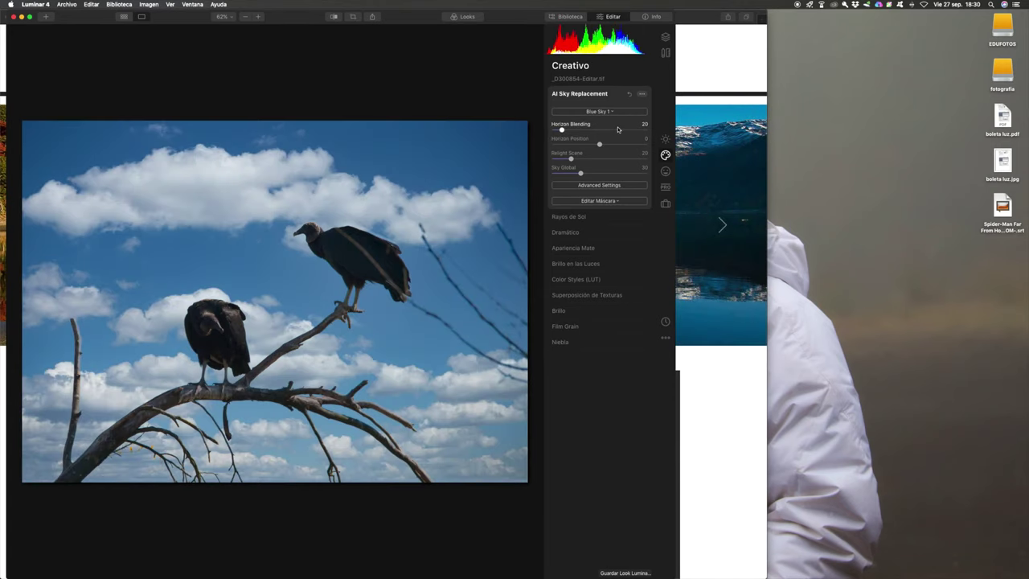
Step: Change the replacement sky to Dramatic Sky 2 and set Horizon Blending to about 49
click(617, 112)
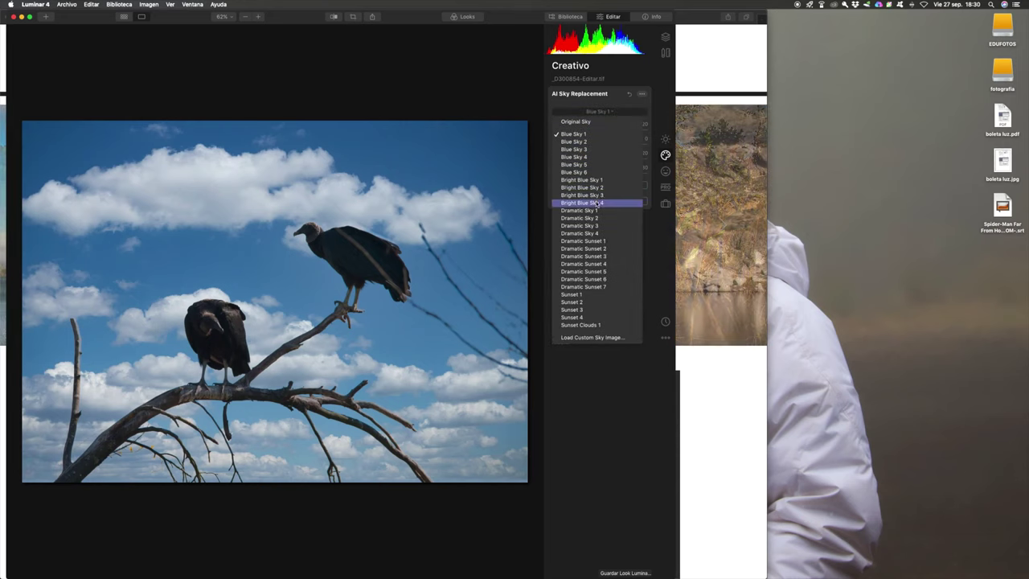
click(595, 218)
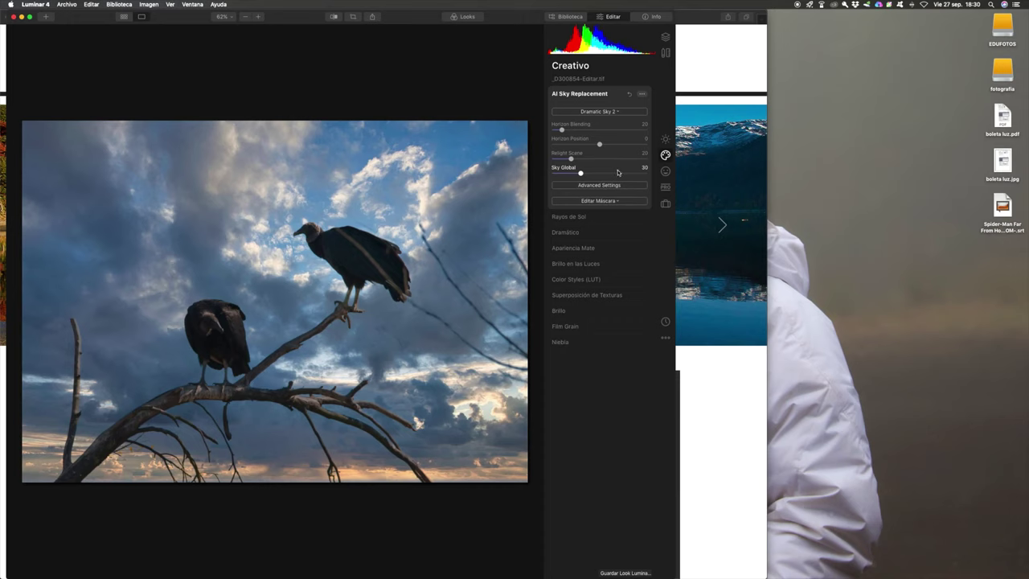
click(562, 130)
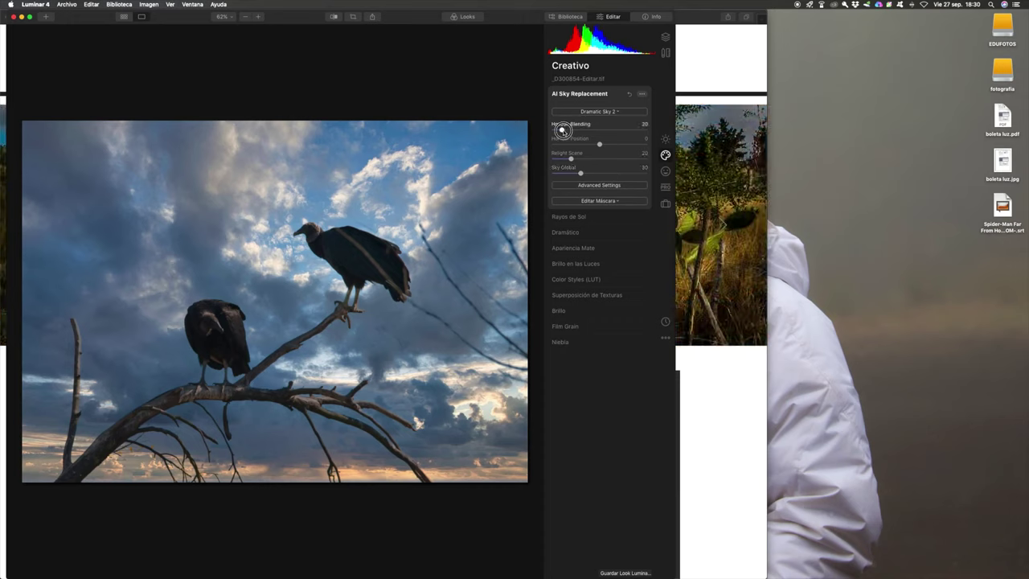
drag(562, 130, 594, 135)
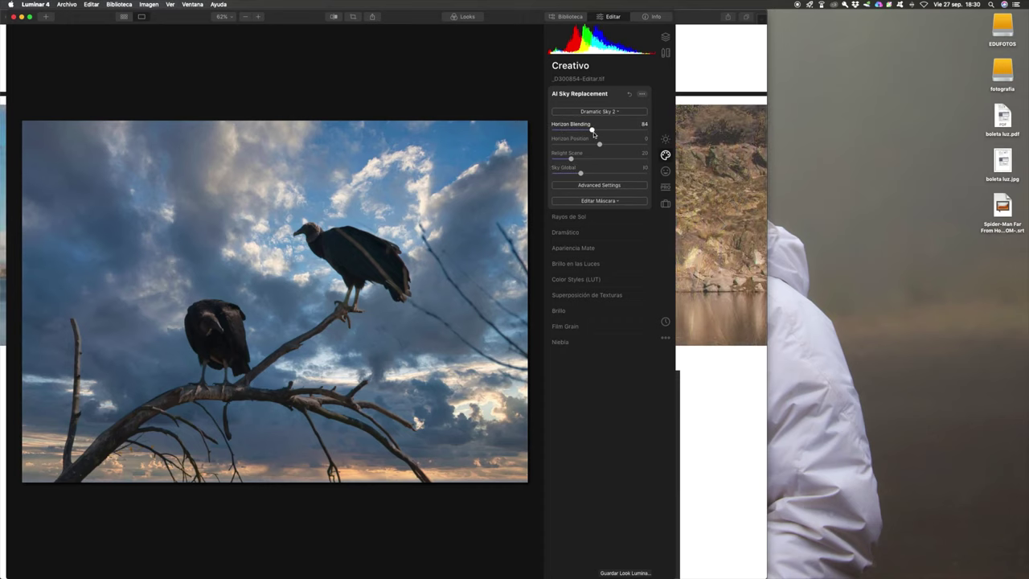
click(593, 132)
drag(572, 131, 575, 130)
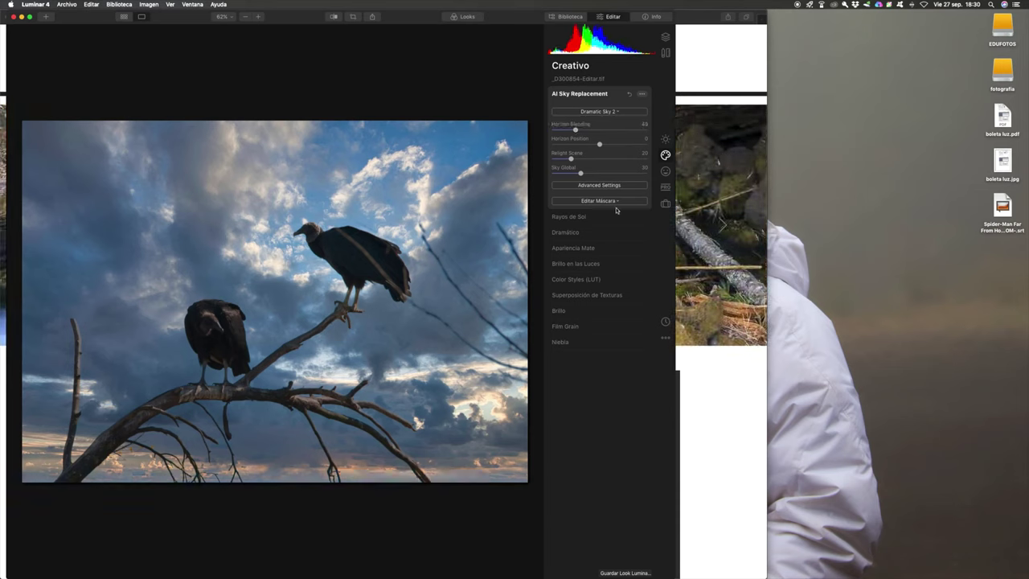
Step: Restore the Original Sky in AI Sky Replacement
click(620, 112)
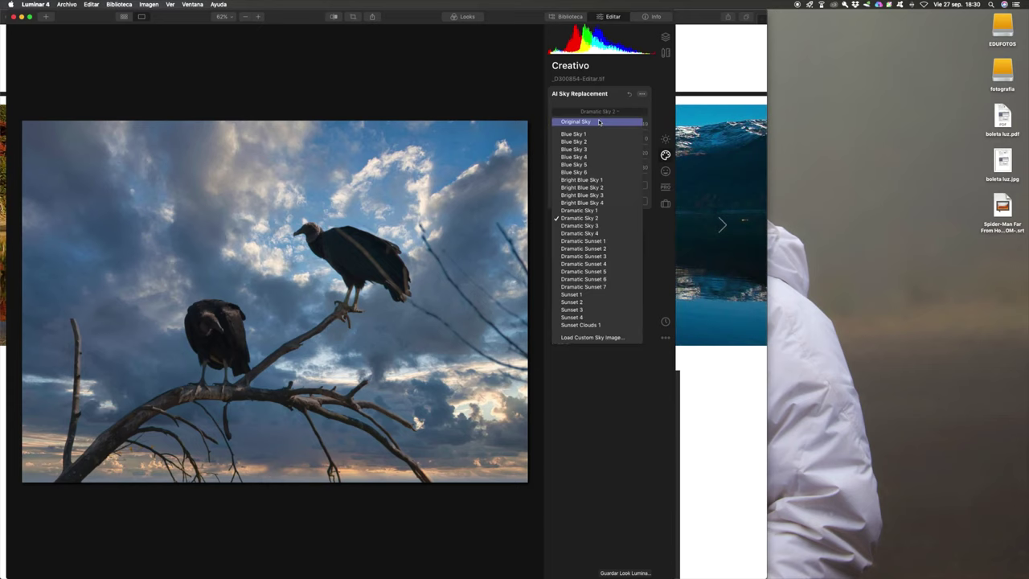
click(602, 122)
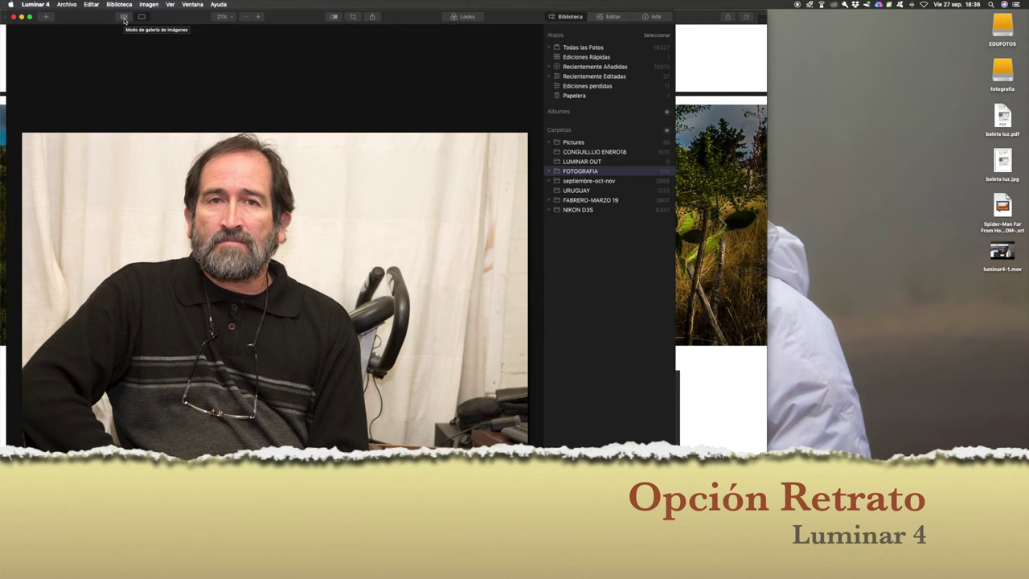
Step: Return to the FOTOGRAFIA gallery and open the selected portrait of the bearded man for editing with the Retrato tools
click(124, 18)
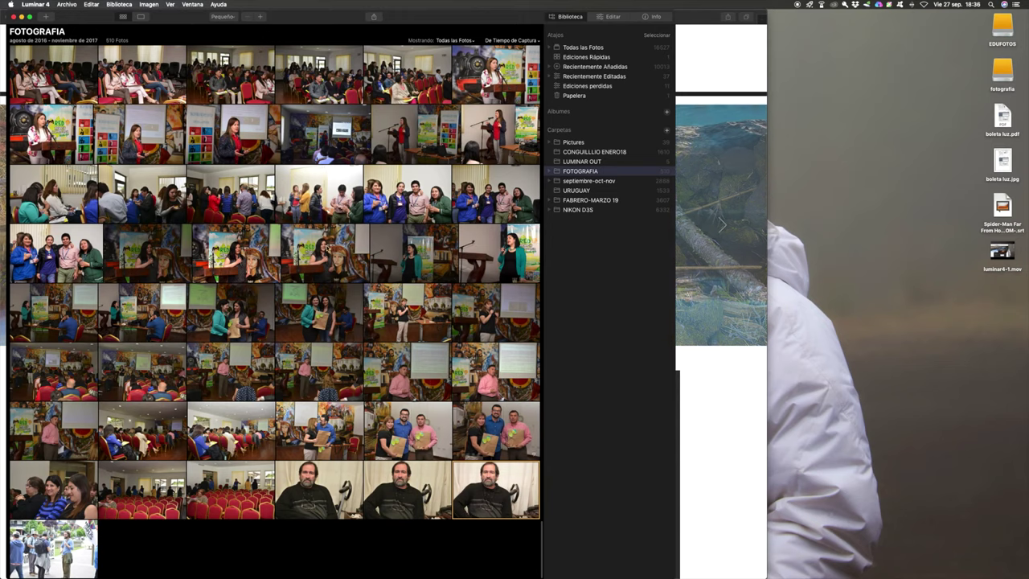
click(611, 17)
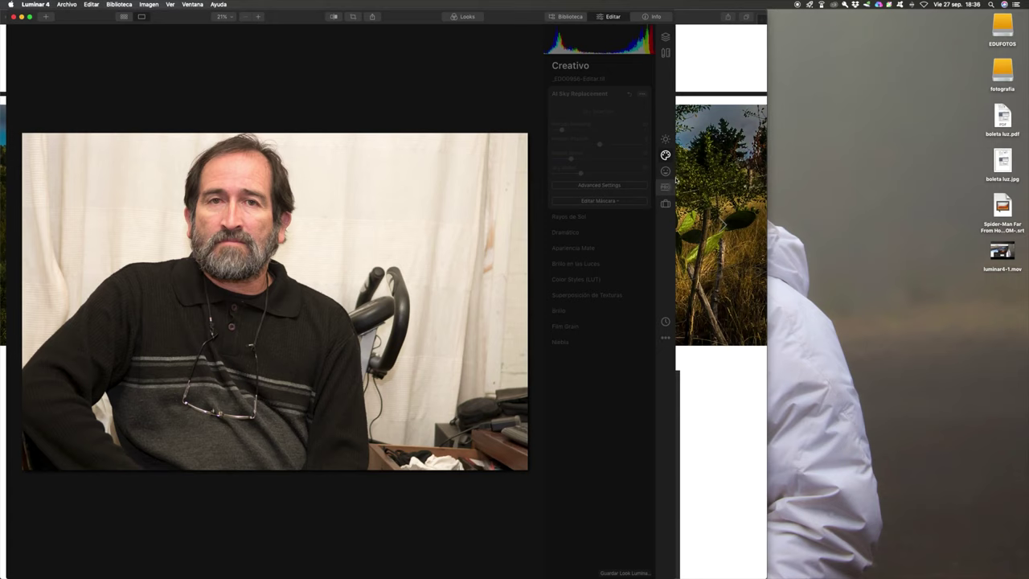
click(667, 172)
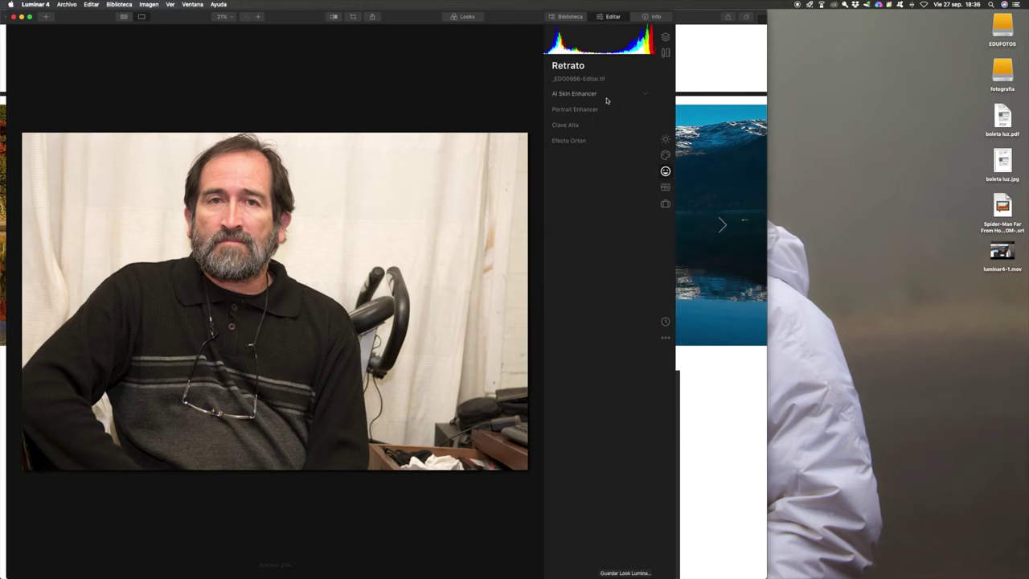
Step: Enable AI Skin Defects Removal in AI Skin Enhancer and set its amount to 43
click(603, 95)
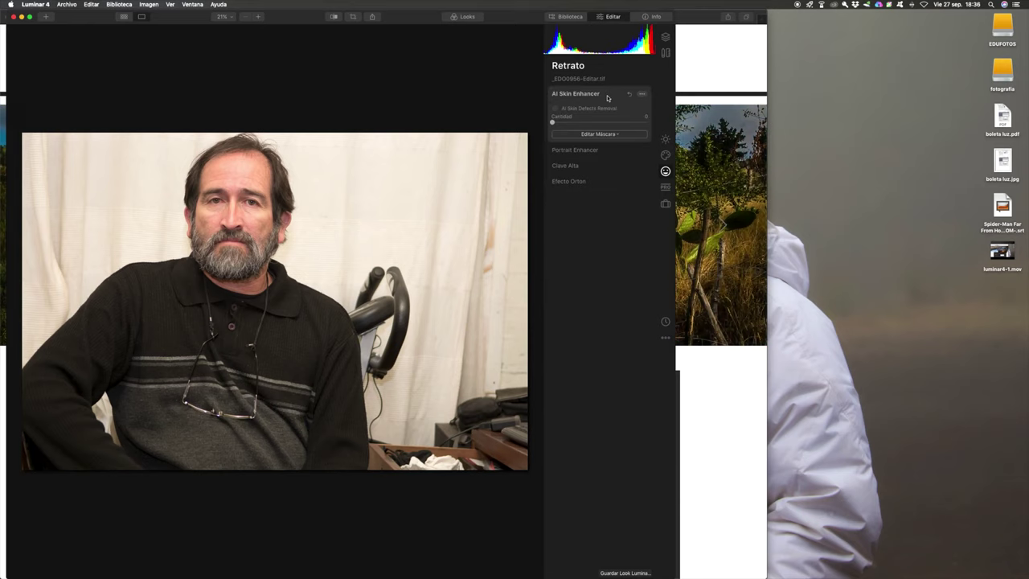
click(556, 109)
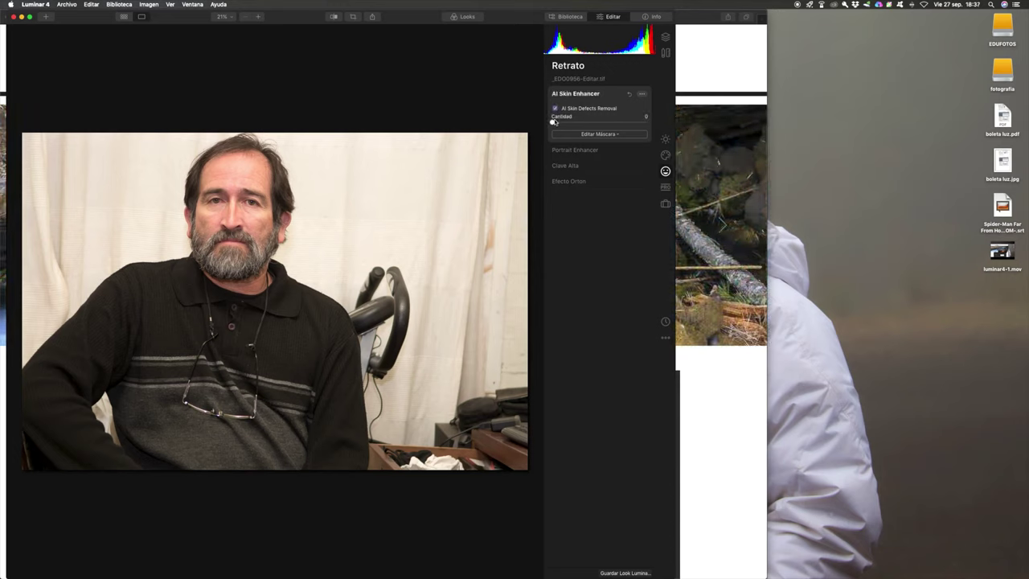
drag(553, 122, 593, 122)
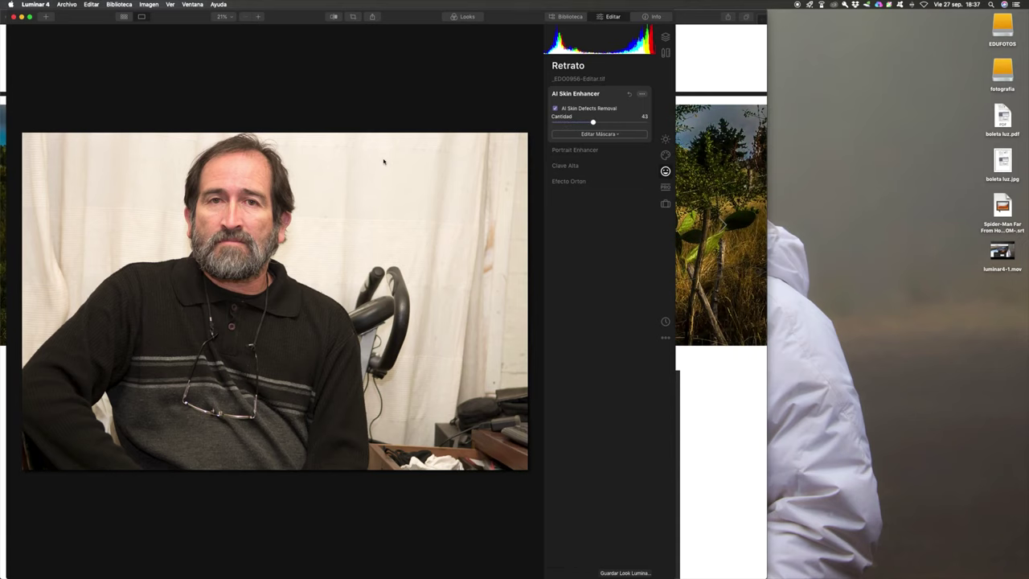
Step: Brighten the man's face with Portrait Enhancer by setting Face Light to about 68
click(599, 149)
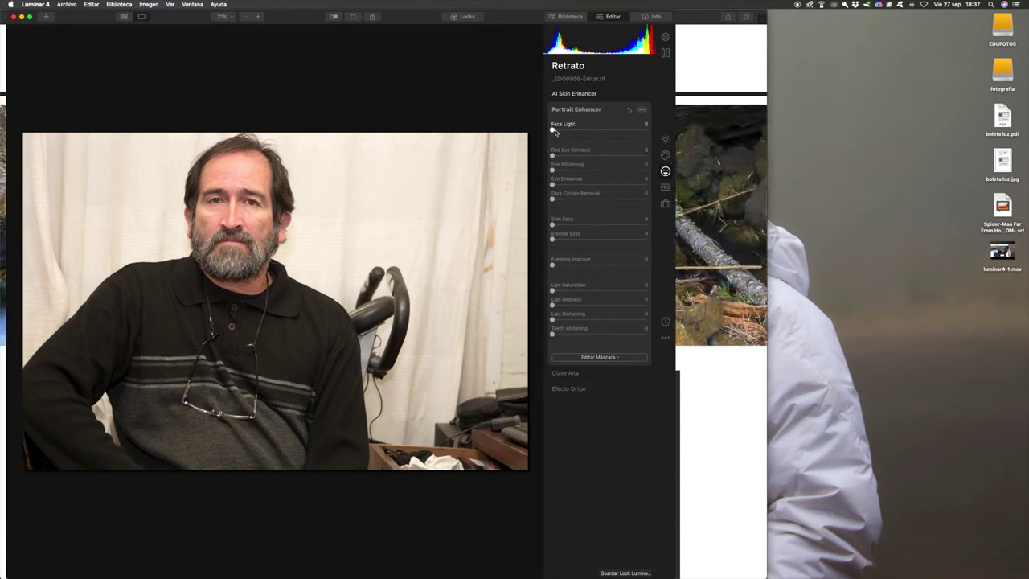
drag(565, 131, 604, 131)
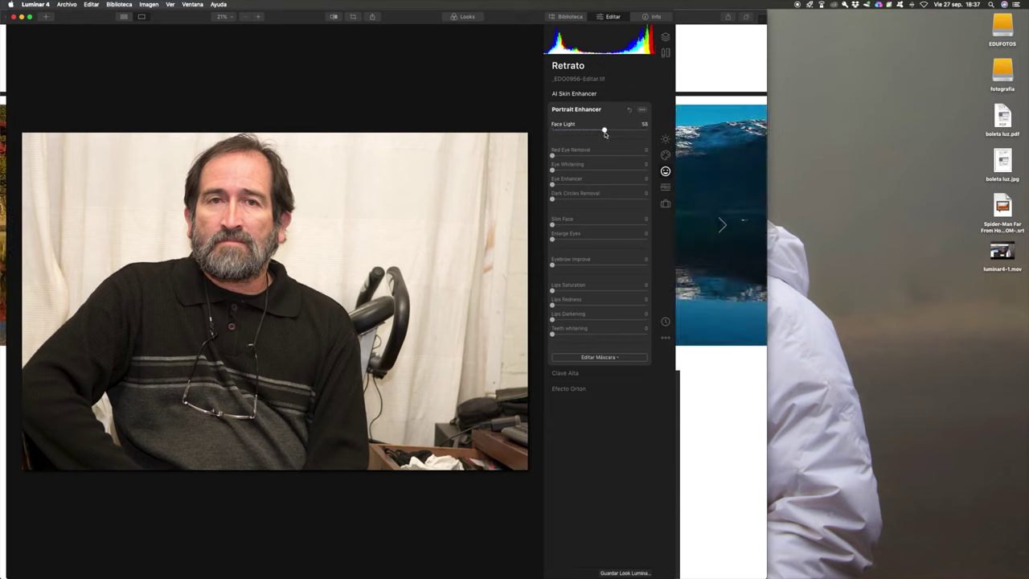
drag(604, 131, 635, 131)
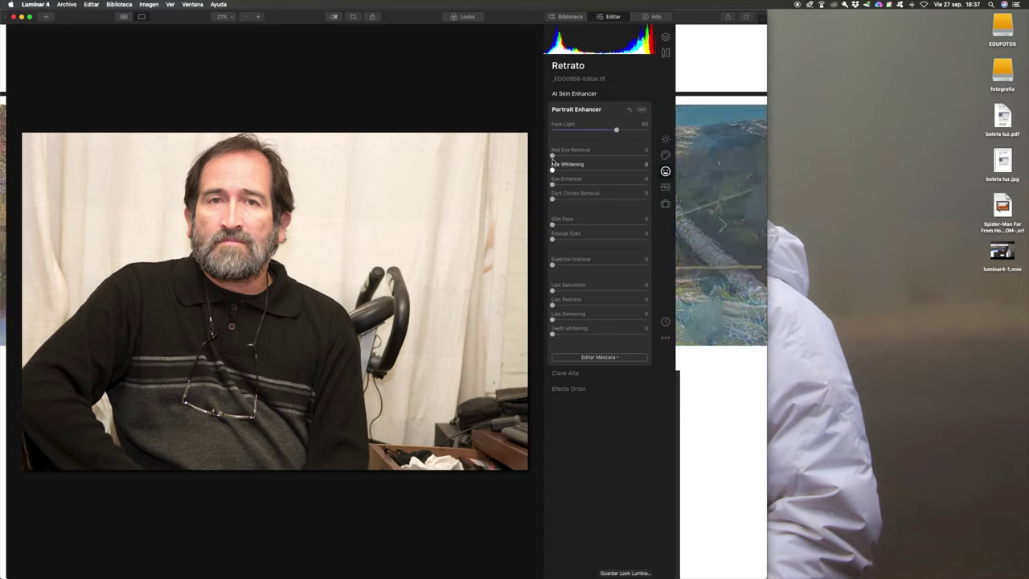
Step: Set Red Eye Removal to 36 and Eye Whitening to 35, and check the eyes at 100% magnification
drag(552, 155, 587, 157)
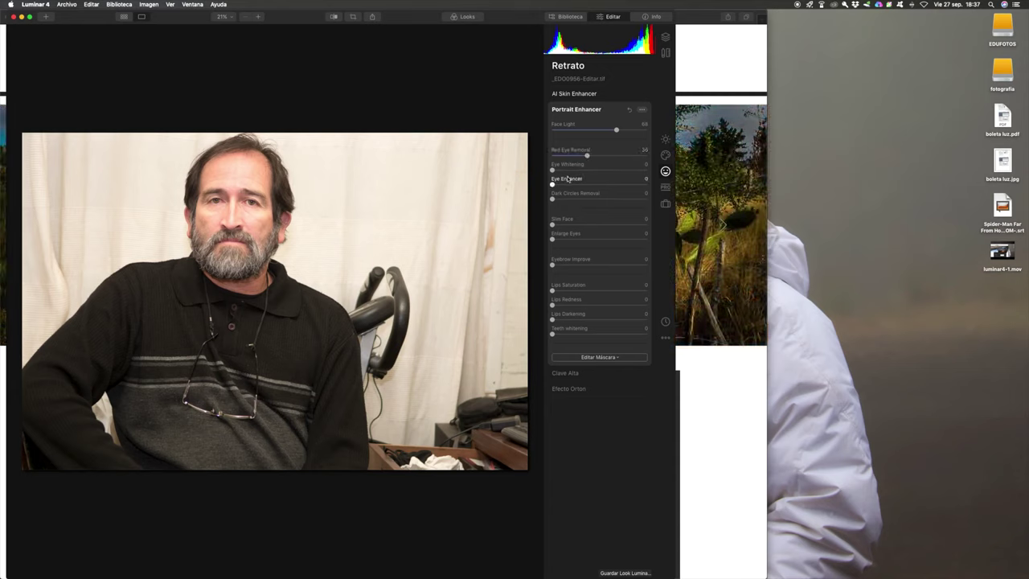
drag(553, 170, 572, 169)
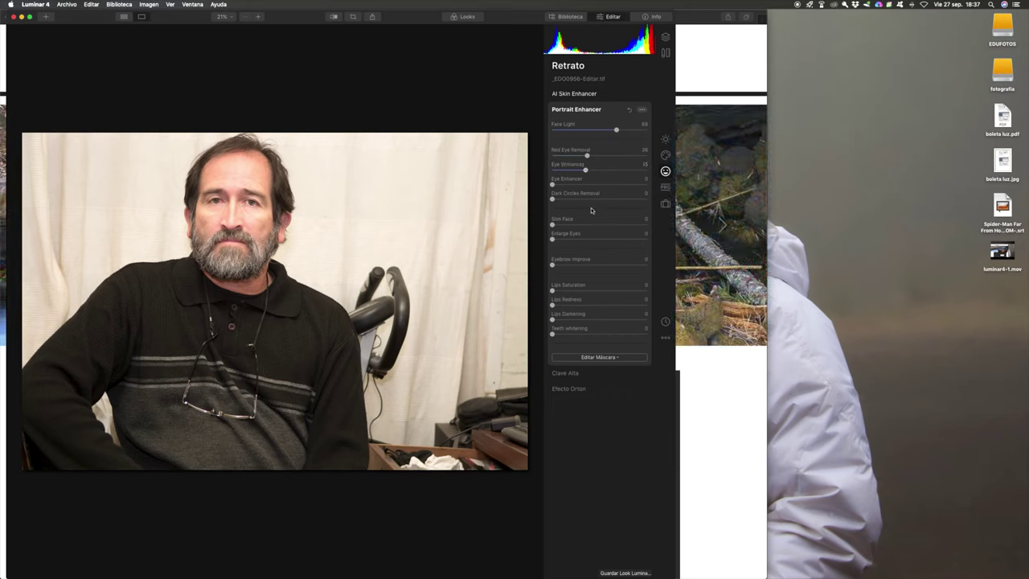
double_click(221, 204)
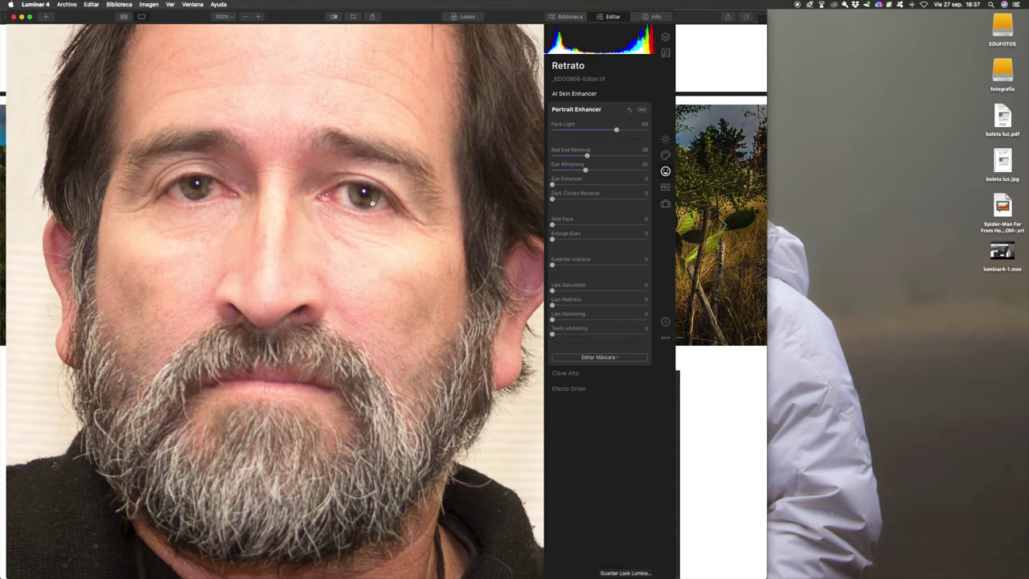
double_click(407, 209)
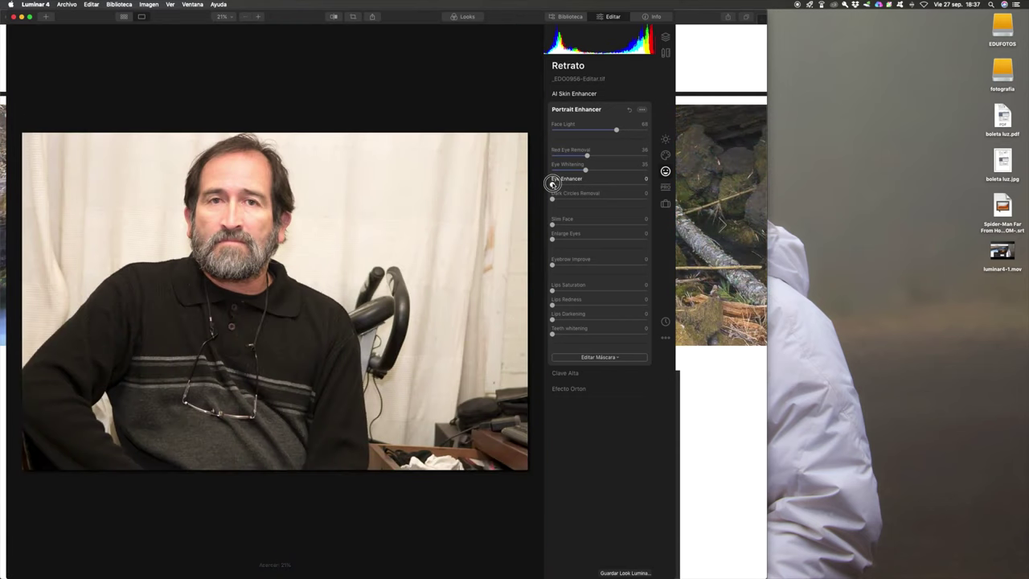
Step: Set Eye Enhancer to 43 in Portrait Enhancer
drag(552, 183, 602, 188)
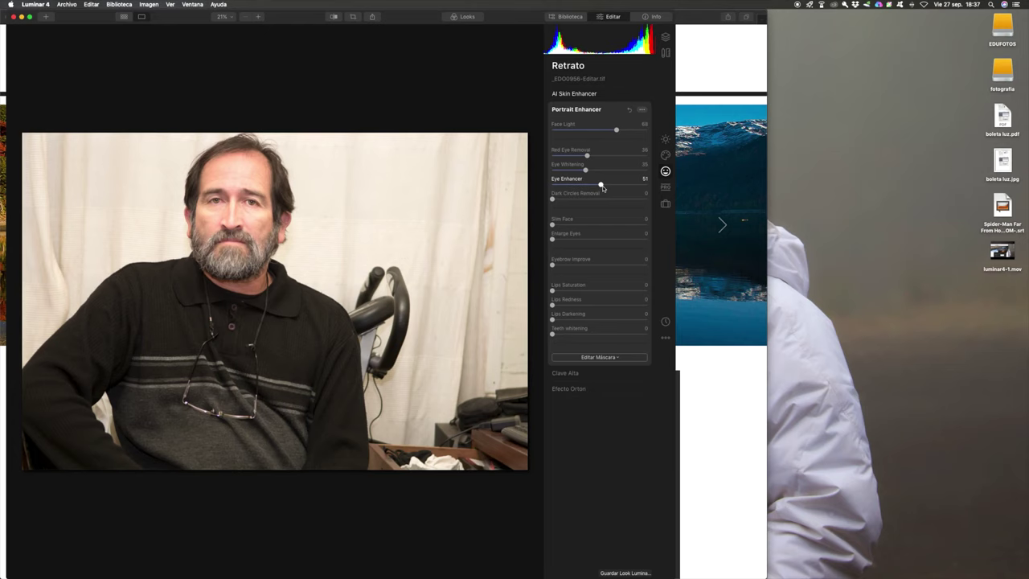
drag(603, 187, 592, 187)
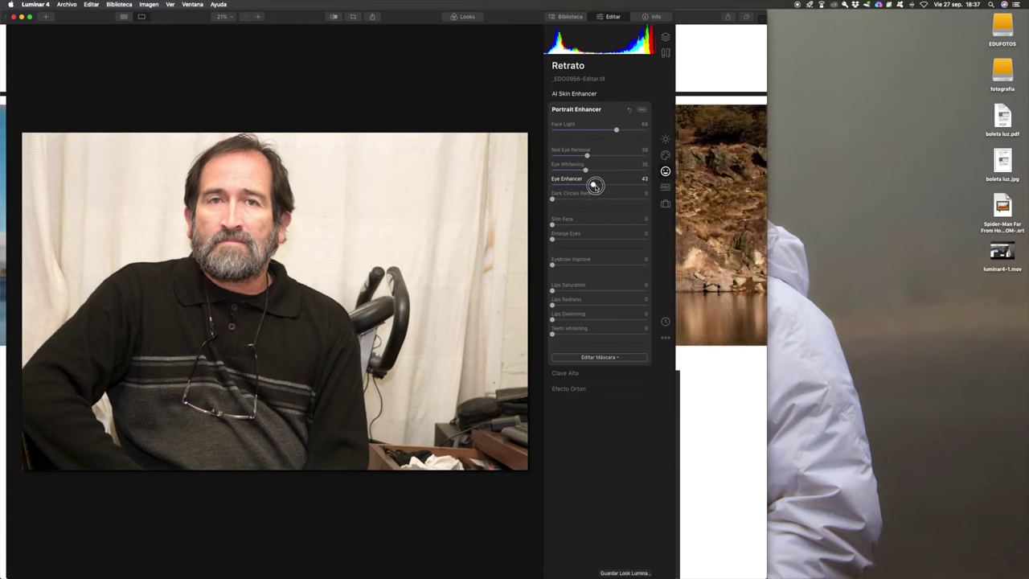
Step: Examine the man's eyes at 100% magnification and set Dark Circles Removal to 40 in Portrait Enhancer
click(254, 210)
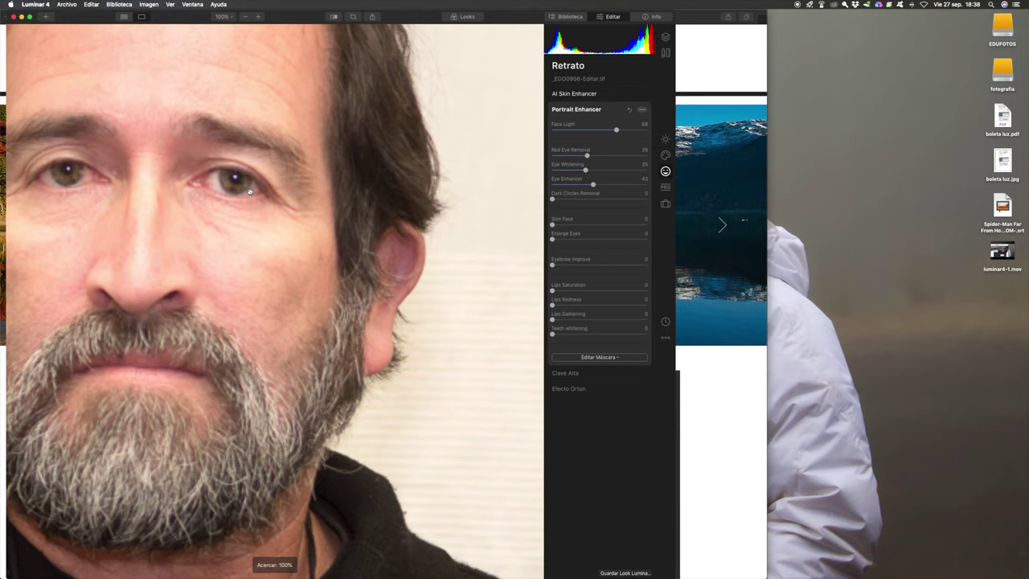
drag(182, 192, 376, 204)
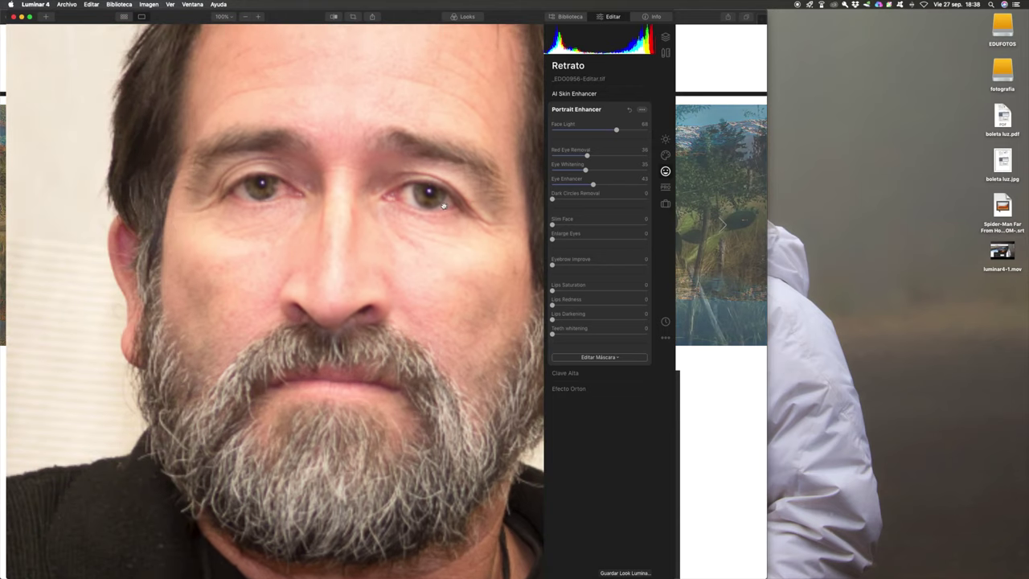
click(377, 204)
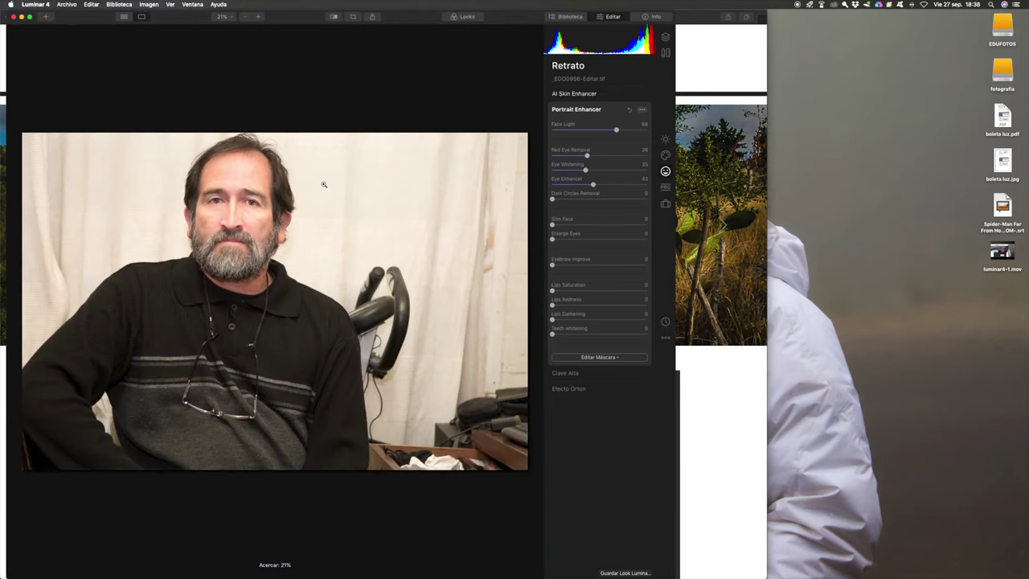
click(324, 184)
drag(282, 142, 413, 211)
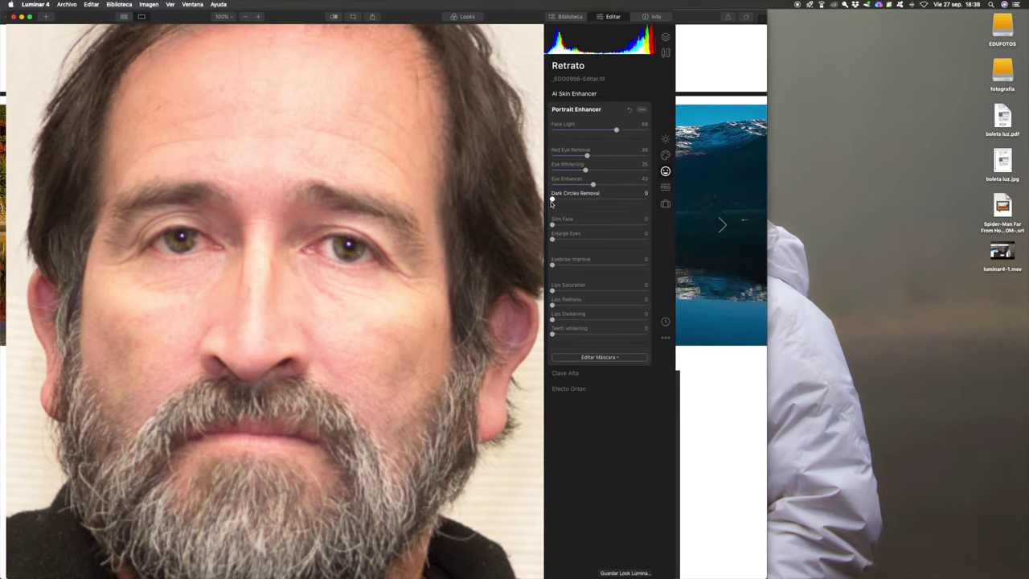
drag(552, 201, 570, 199)
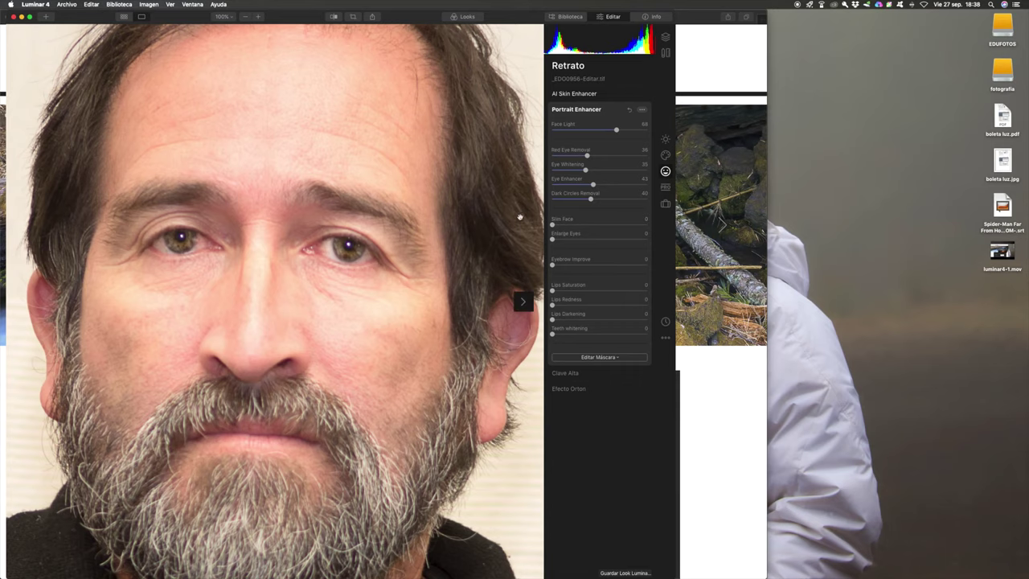
click(309, 194)
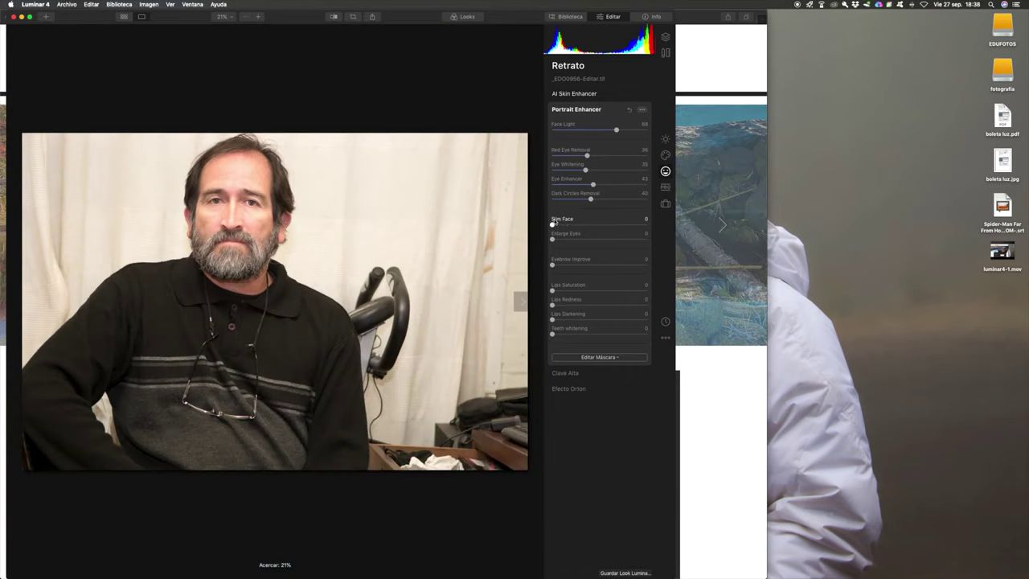
Step: Set Slim Face to 66 and Enlarge Eyes to 52 in Portrait Enhancer
drag(552, 225, 581, 225)
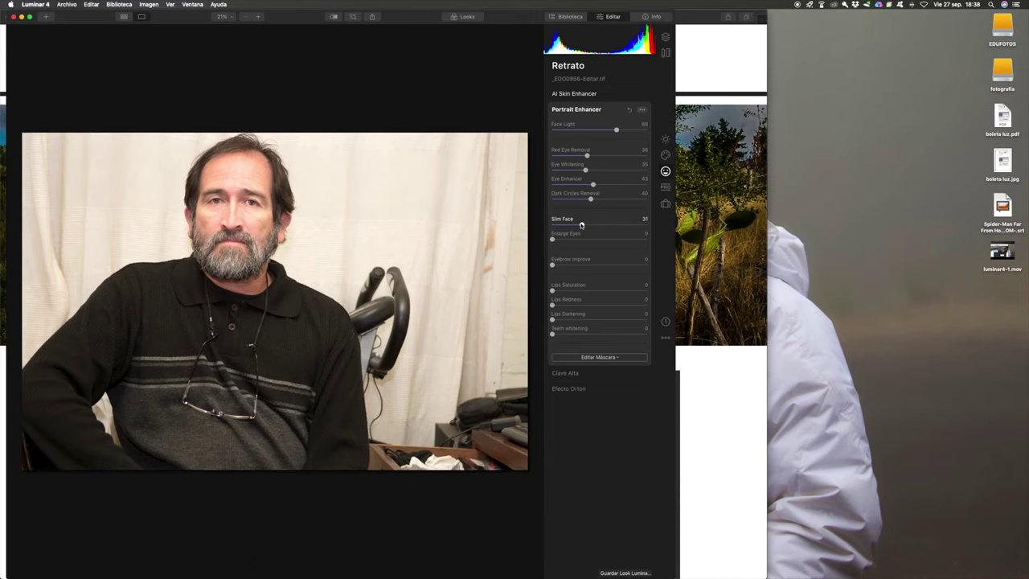
drag(581, 225, 631, 227)
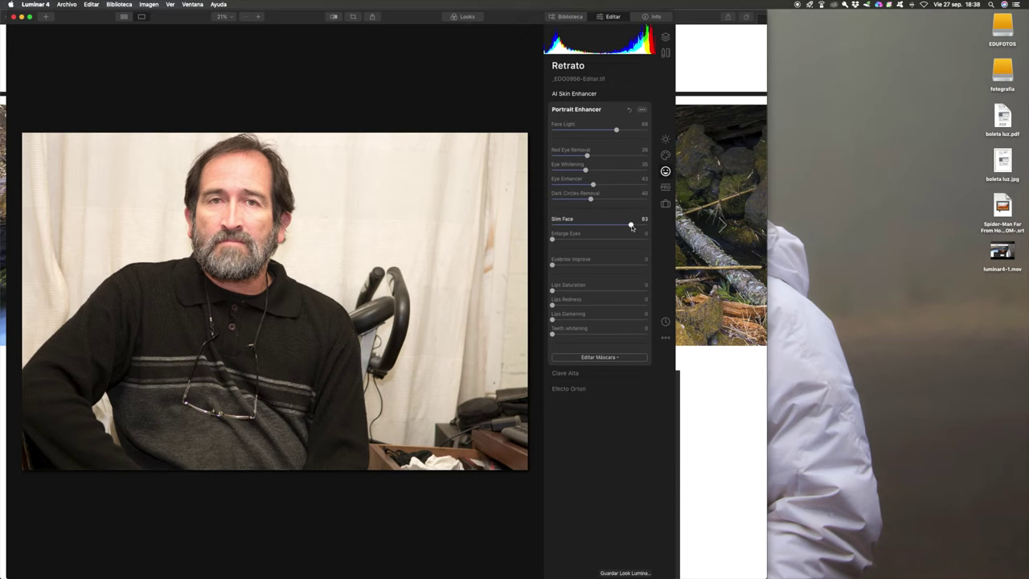
click(631, 225)
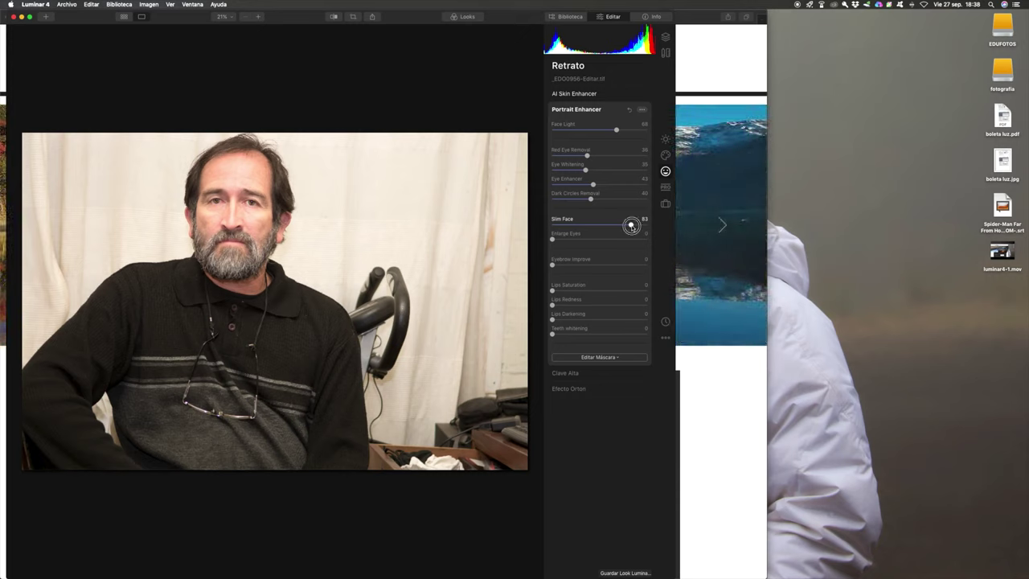
drag(631, 225, 620, 226)
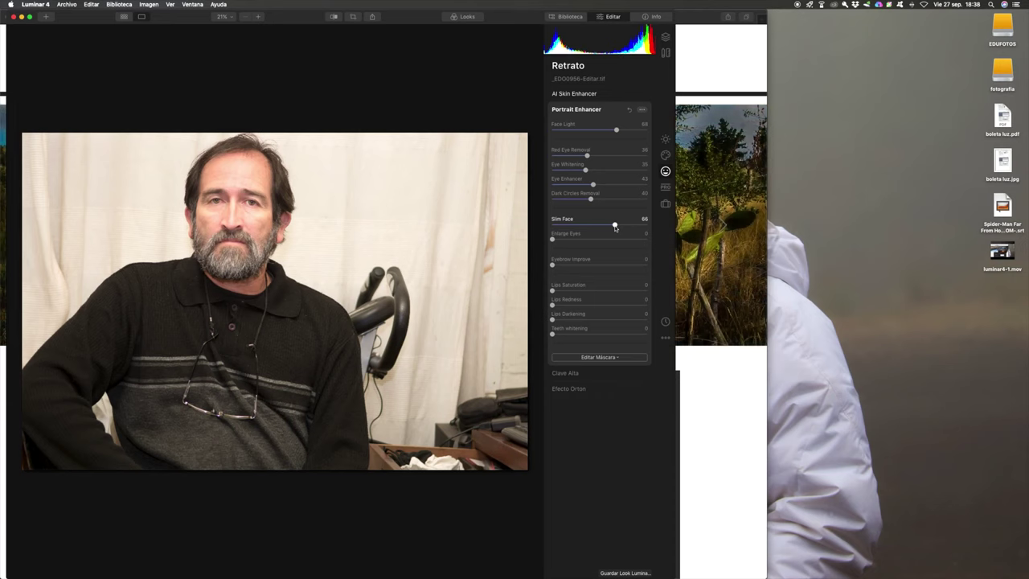
click(571, 239)
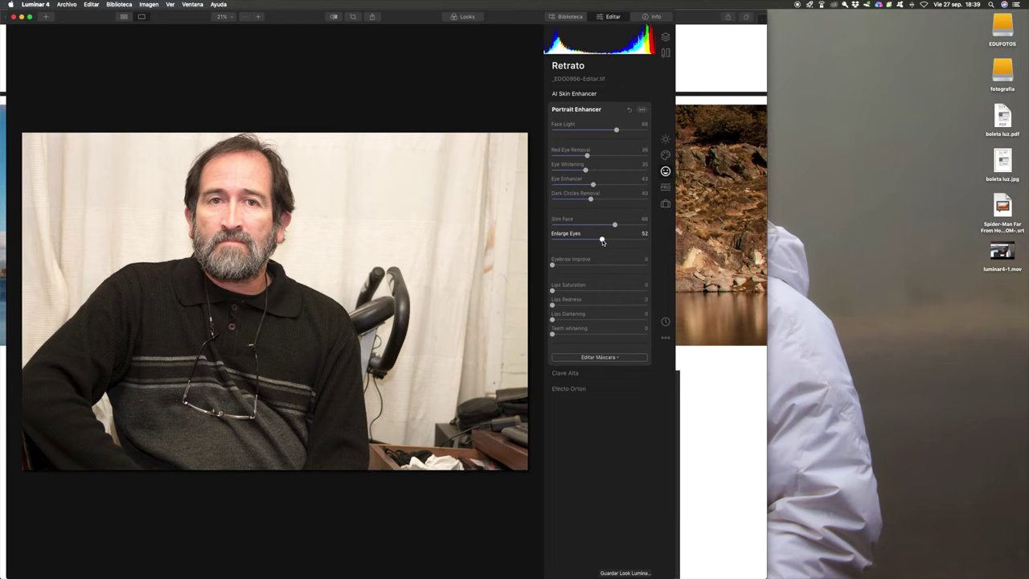
Step: Look at the installed Luminar versions in Launchpad and return to the man's portrait in Luminar 4
mouse_move(398, 562)
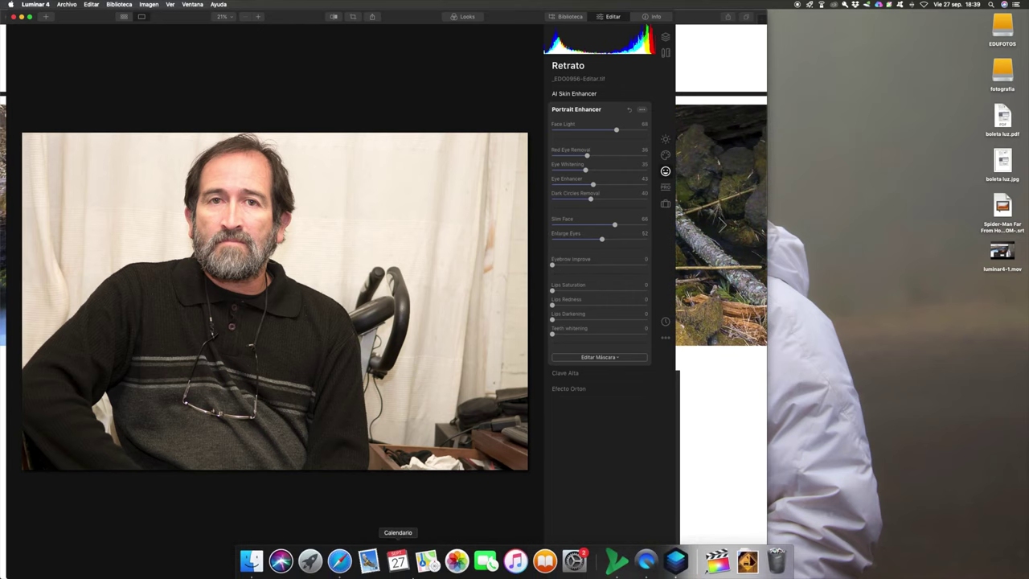
key(Right)
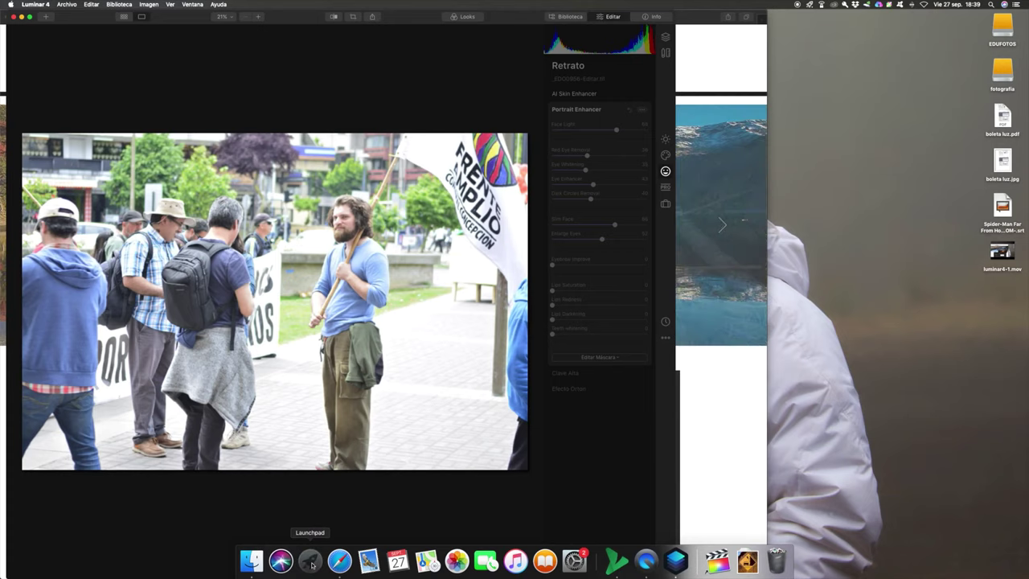
click(311, 563)
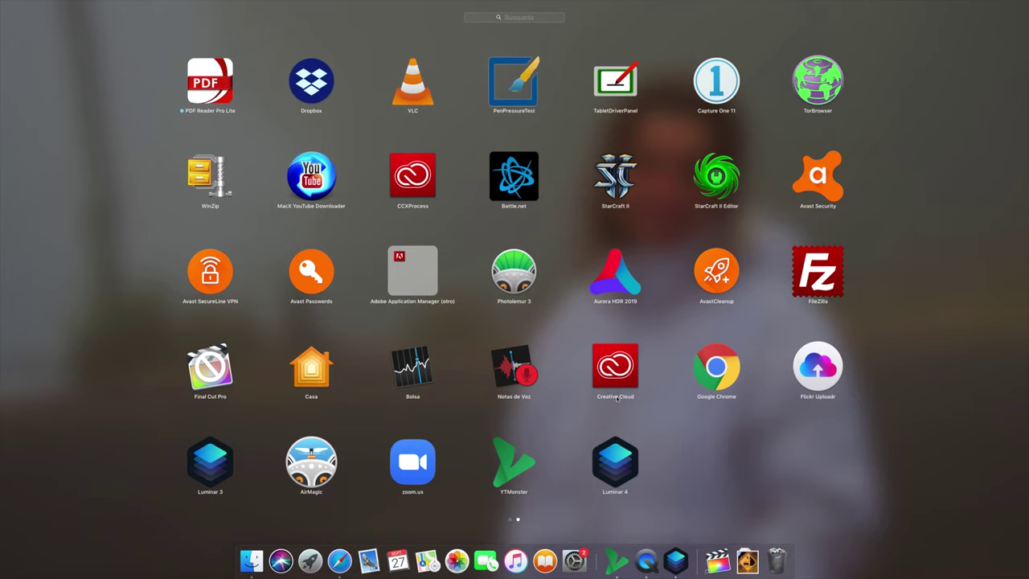
click(631, 471)
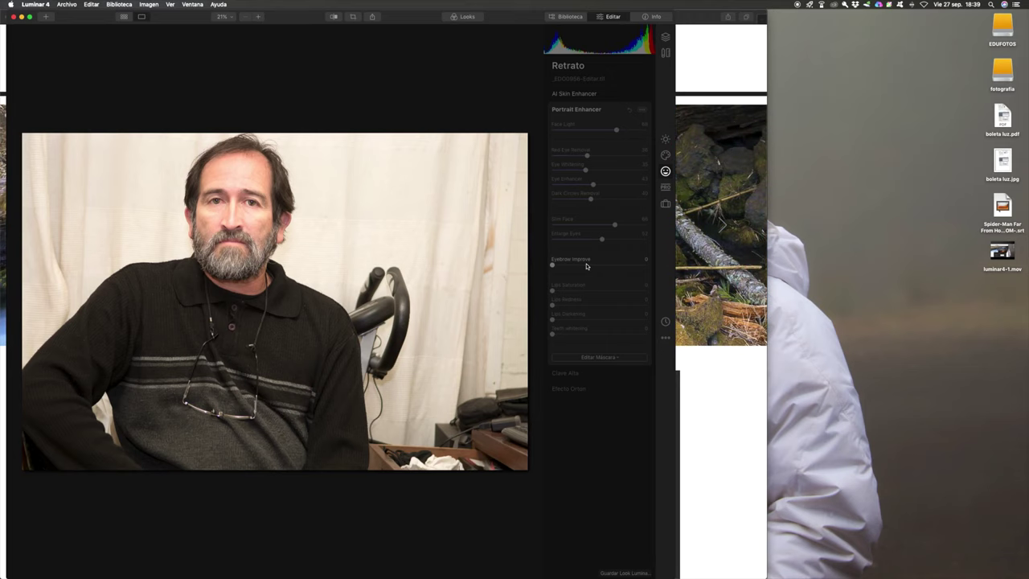
Step: Set Eyebrow Improve to about 39 in Portrait Enhancer and dismiss the mouse battery notification
drag(586, 266, 586, 266)
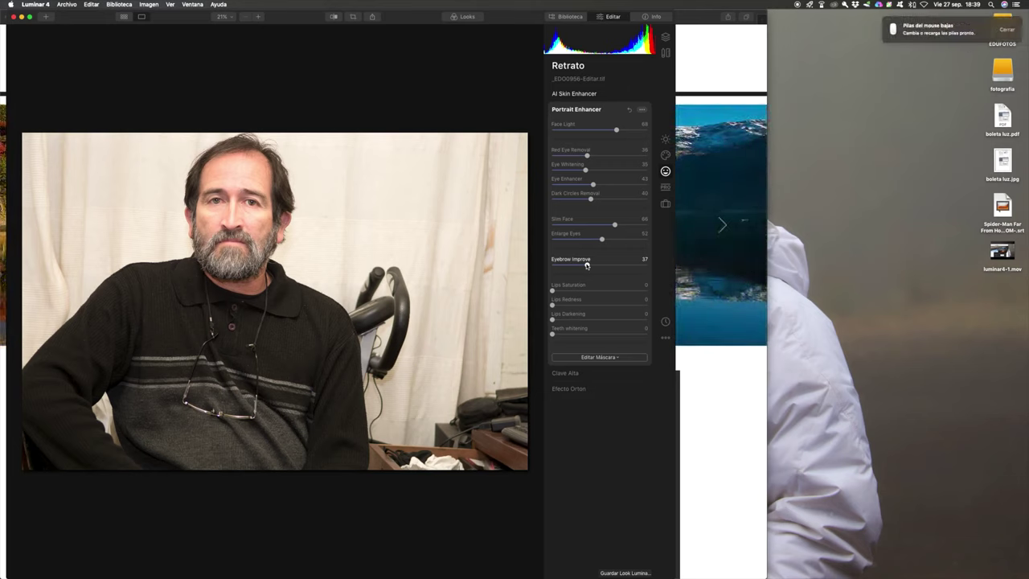
drag(586, 266, 627, 267)
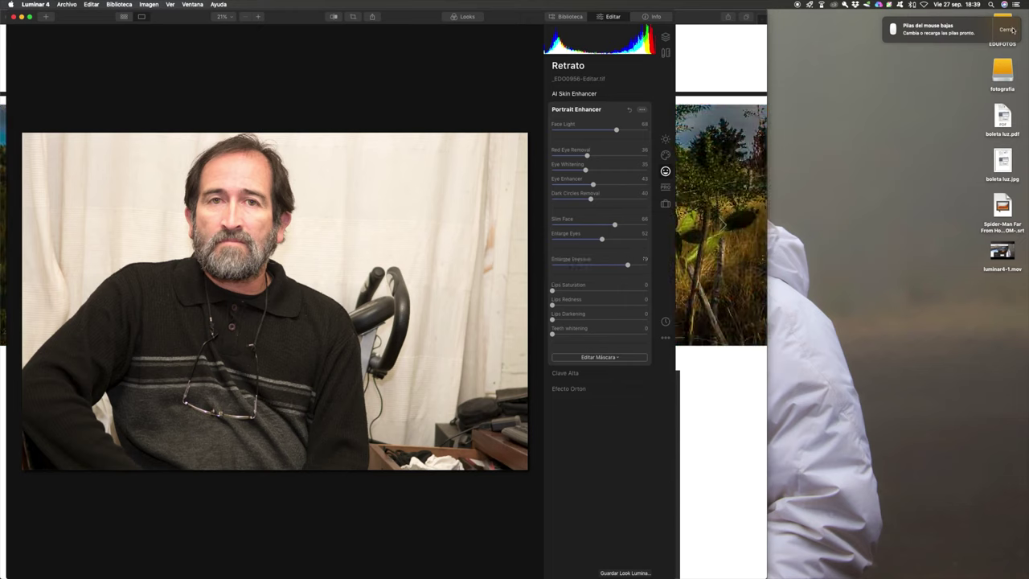
click(1009, 29)
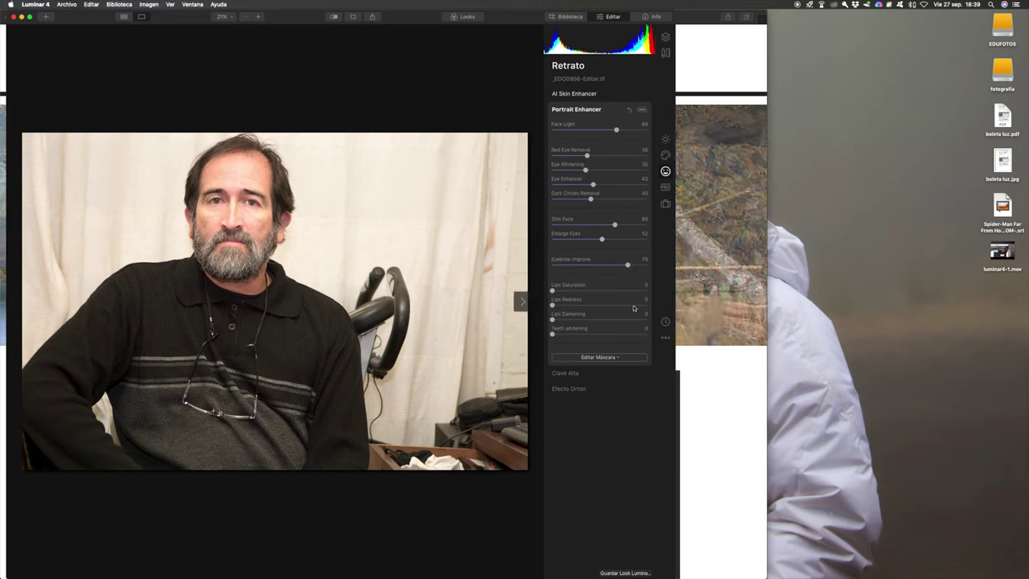
drag(627, 264, 607, 266)
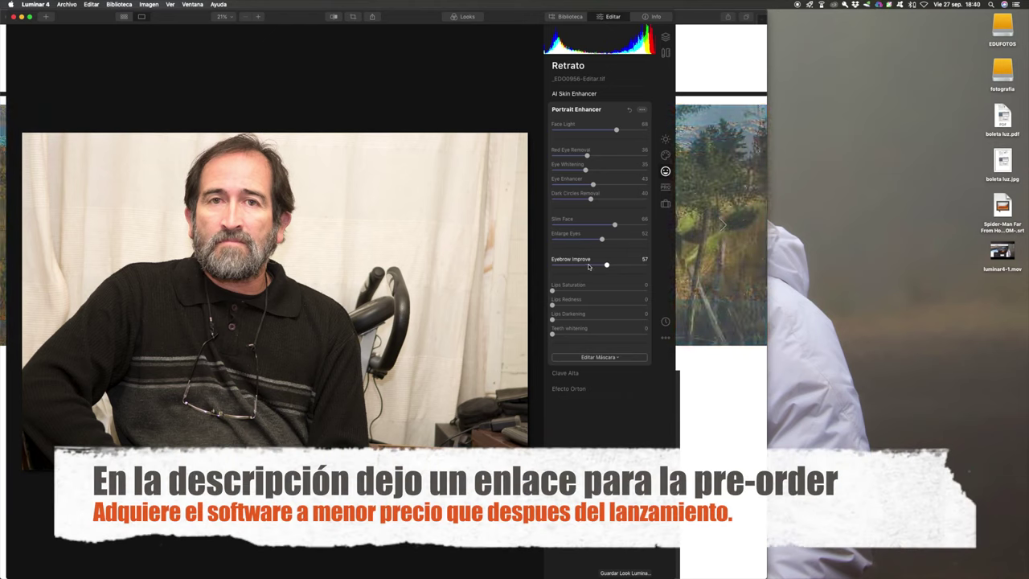
click(589, 266)
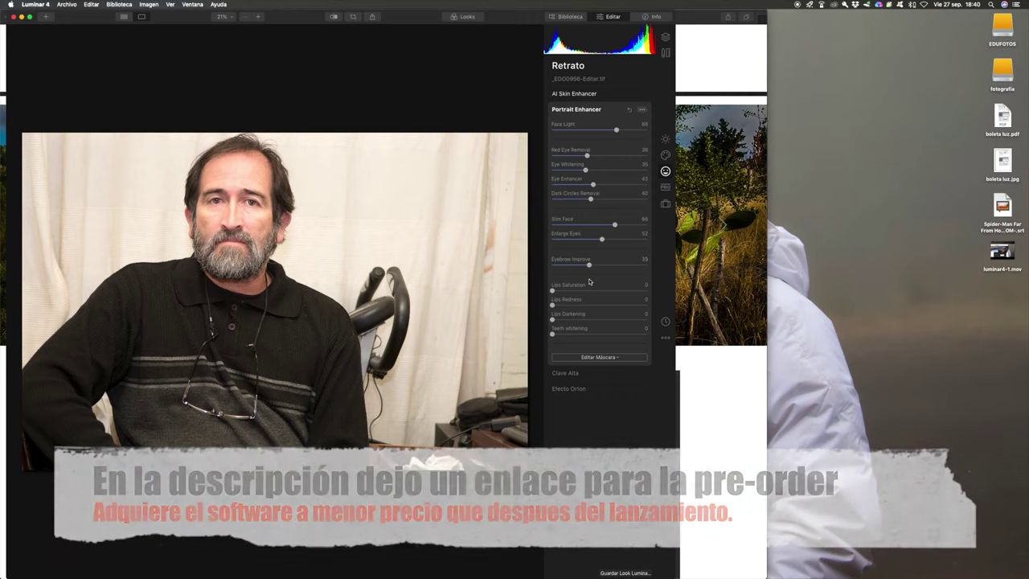
Step: Adjust the man's lips in Portrait Enhancer with Lips Saturation 25, Lips Redness 22 and Lips Darkening 33
drag(551, 290, 577, 292)
click(572, 305)
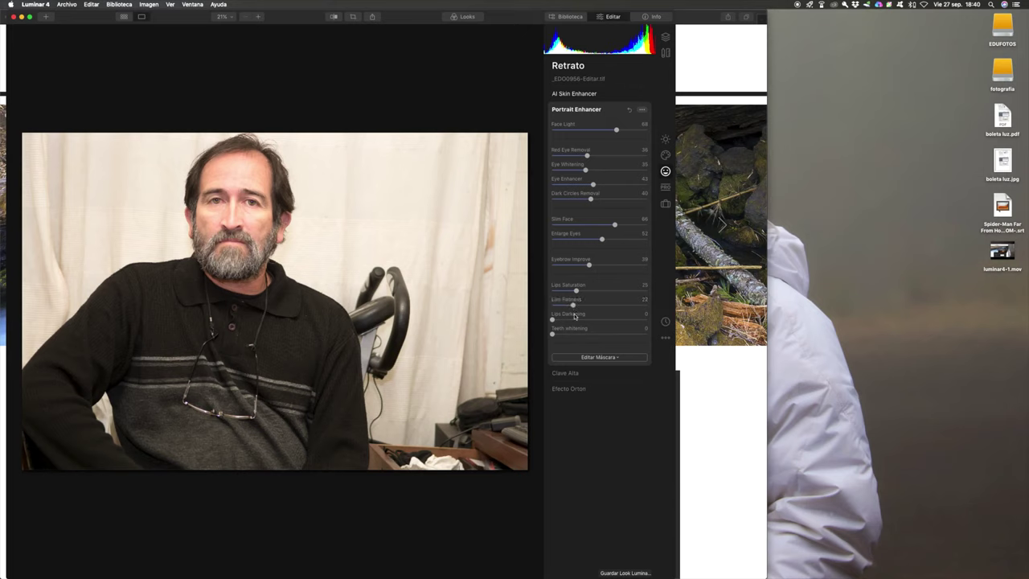
click(574, 318)
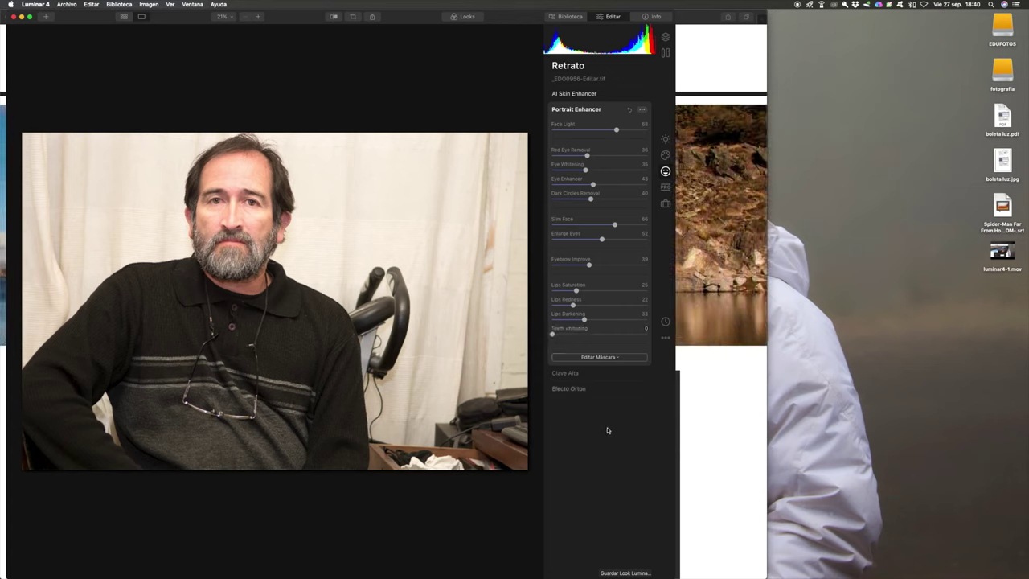
Step: Apply a slight Clave Alta effect to the portrait with Cantidad at 6 and Clave alta estándar at 45
click(588, 374)
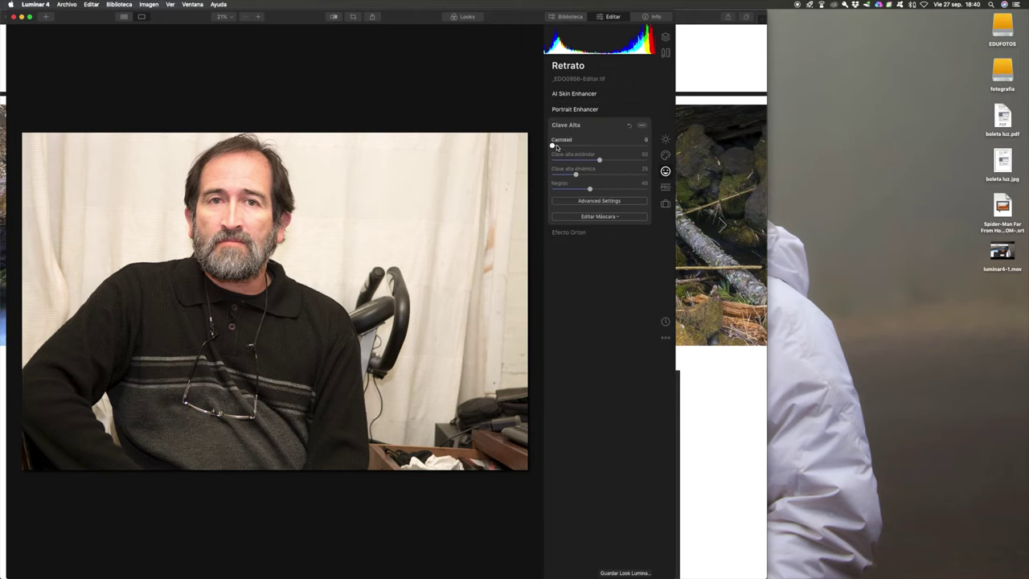
drag(554, 146, 610, 148)
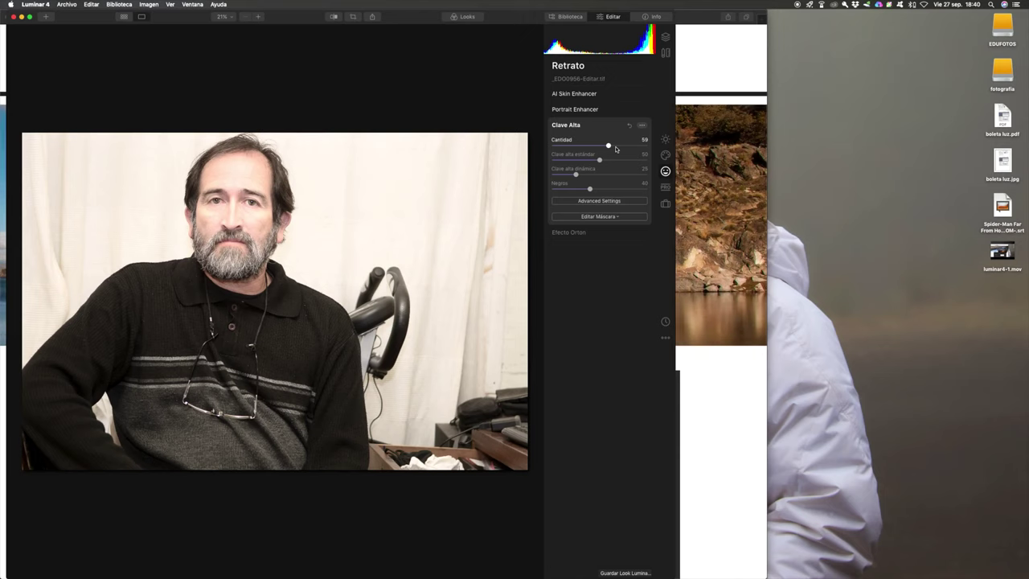
drag(605, 145, 583, 162)
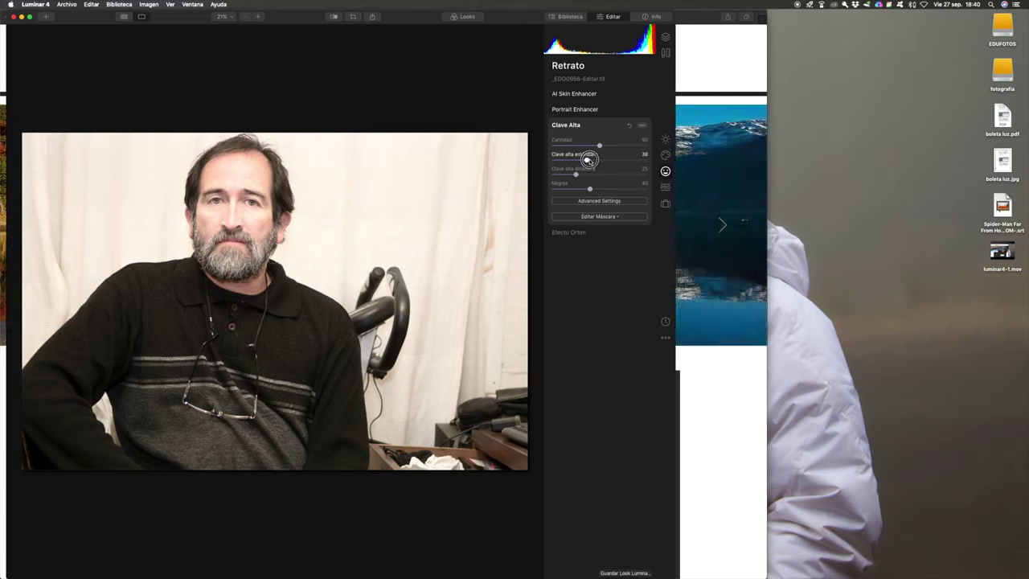
drag(599, 147, 558, 146)
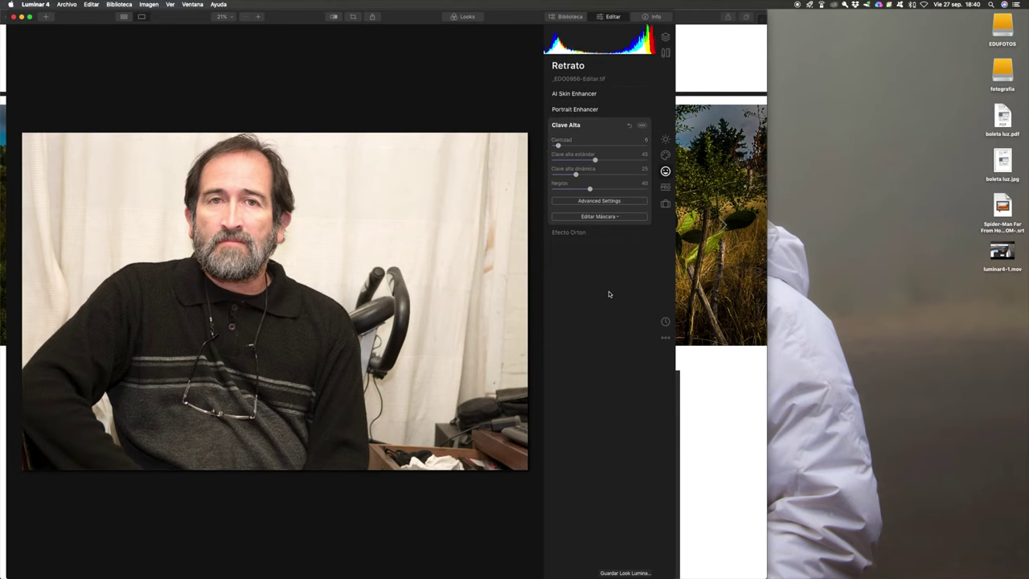
Step: Try a stronger Efecto Orton on the portrait, and reduce its Cantidad to 2
click(587, 233)
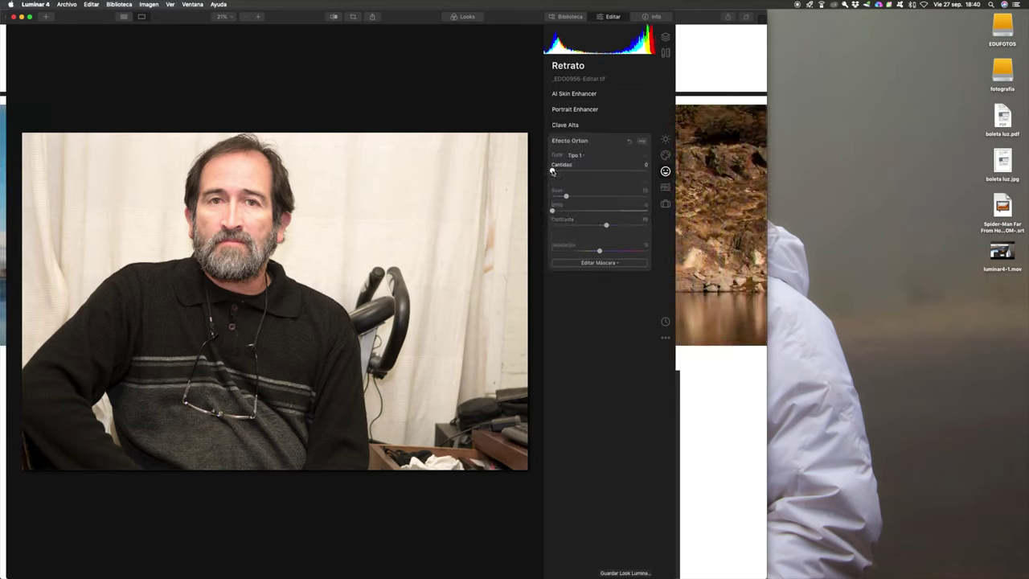
drag(552, 170, 595, 172)
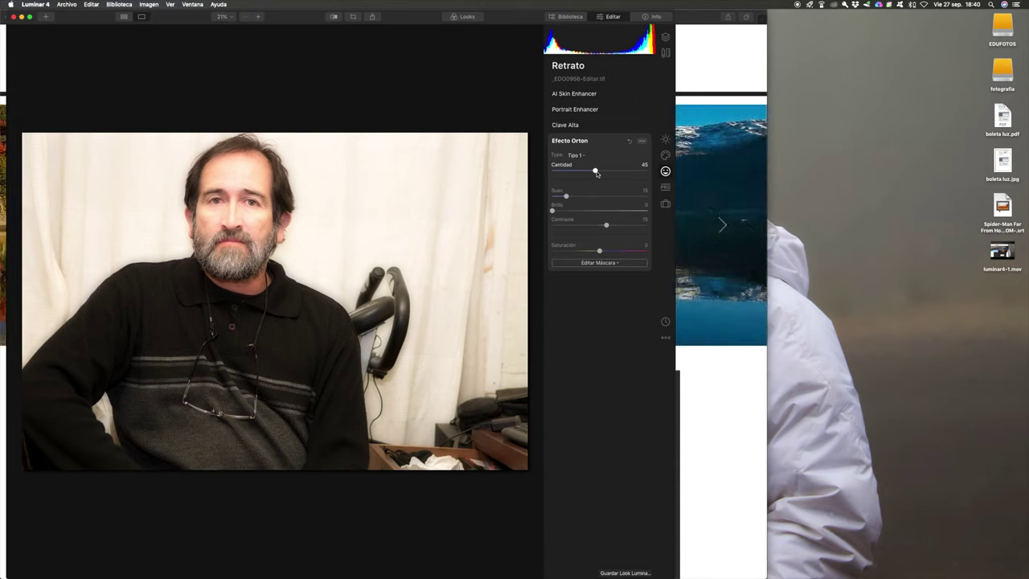
drag(596, 172, 553, 174)
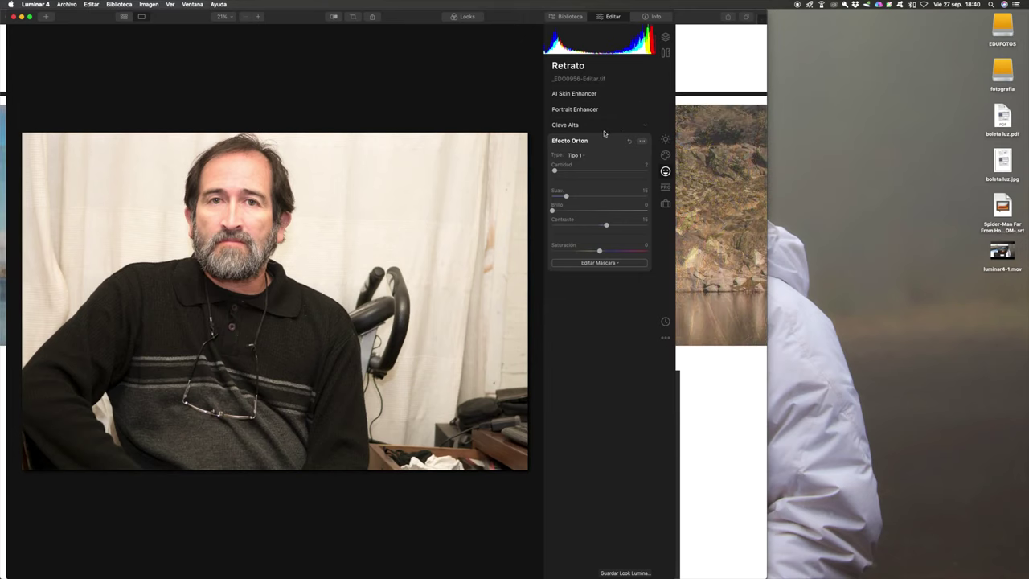
Step: Compare the retouched portrait with the original several times using the before/after preview
click(334, 17)
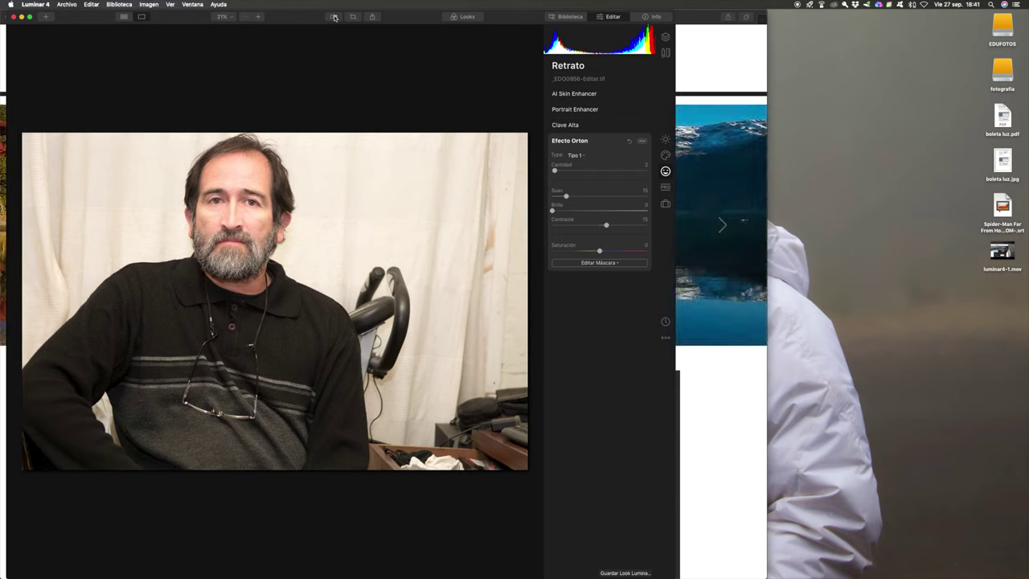
click(333, 17)
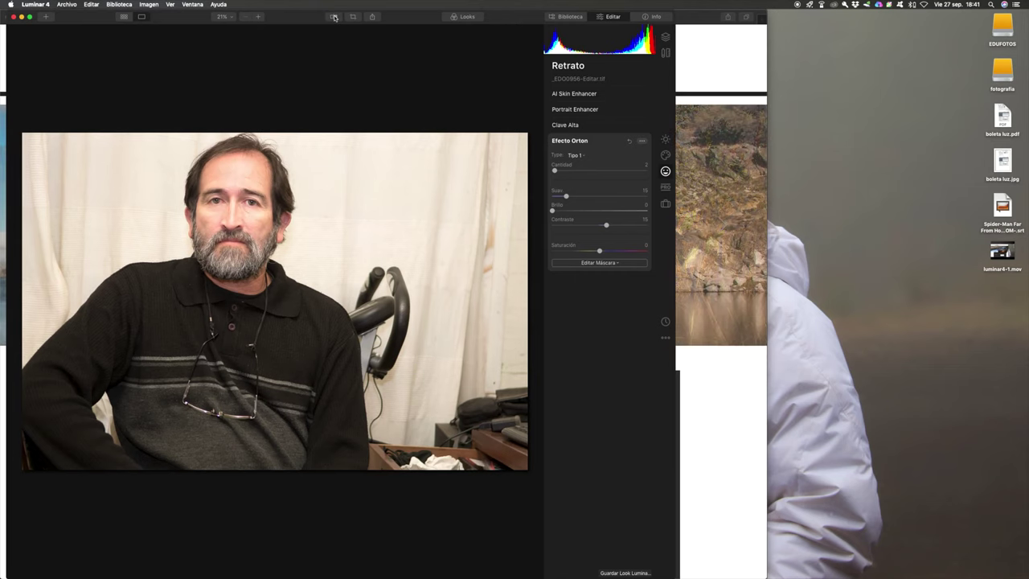
click(334, 17)
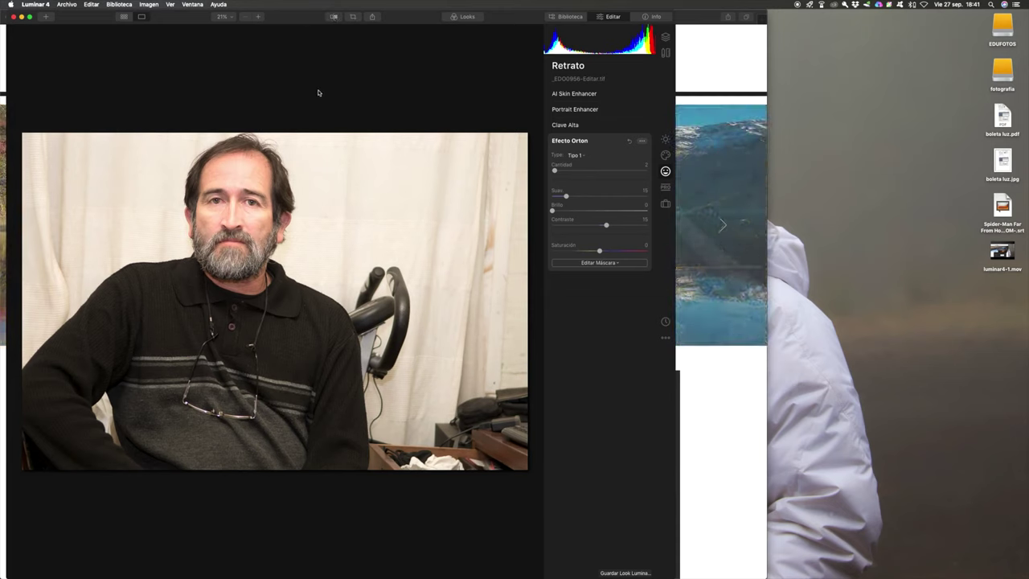
click(334, 17)
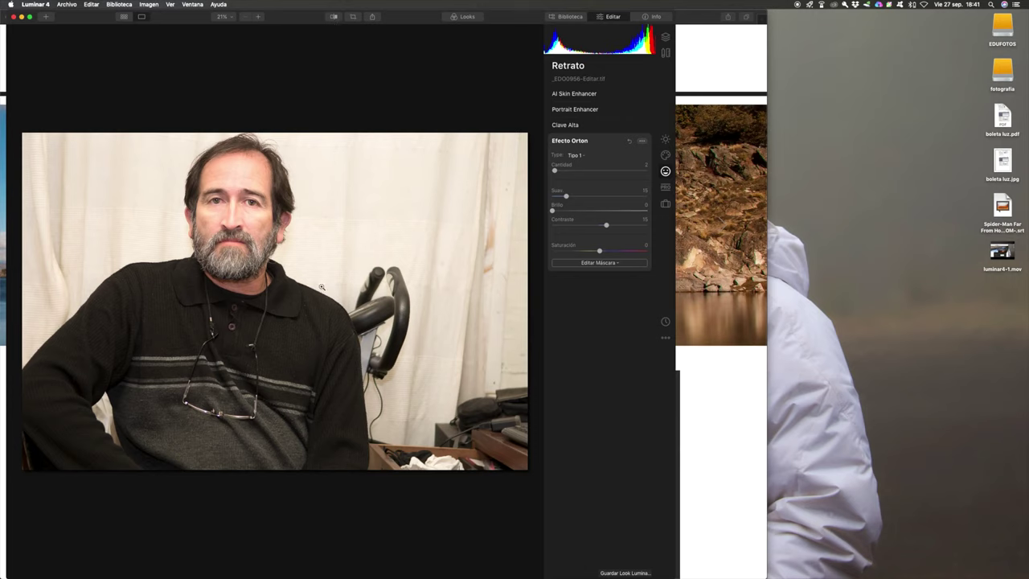
click(334, 17)
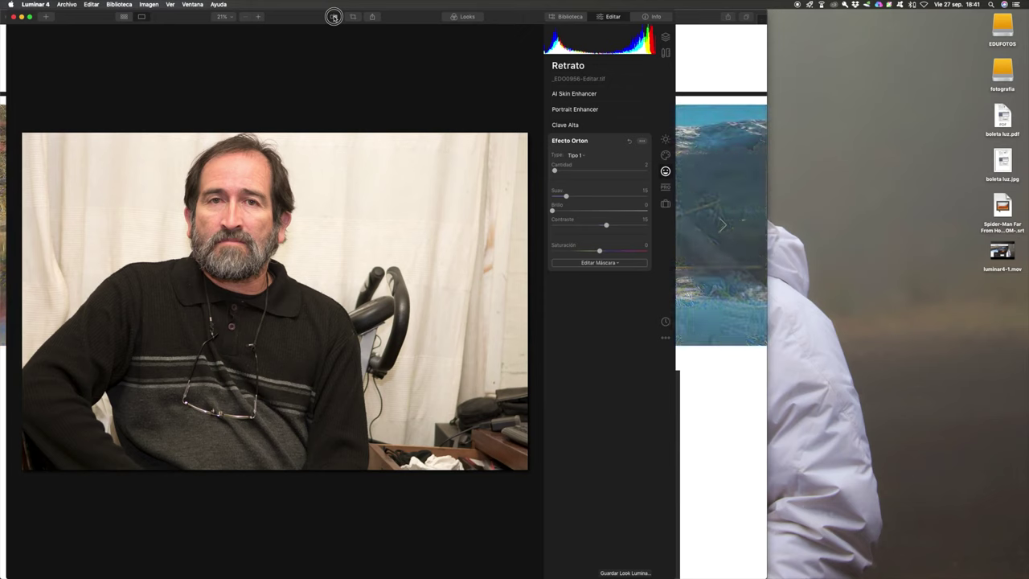
click(334, 16)
click(334, 17)
click(333, 17)
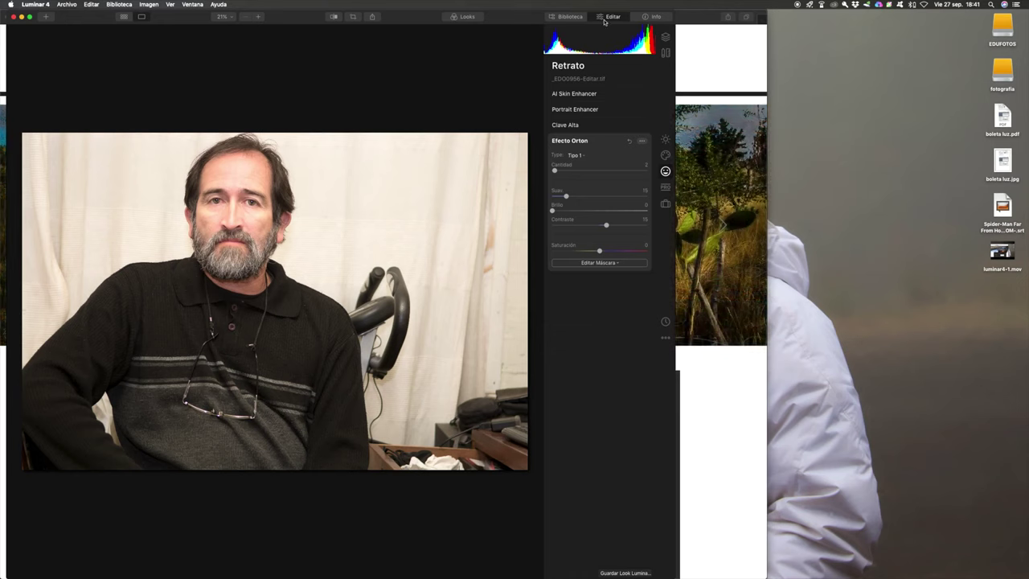
Step: Open the lake photo with the dark sandy shore from the CONGUILLLIO ENERO18 folder for editing
click(570, 16)
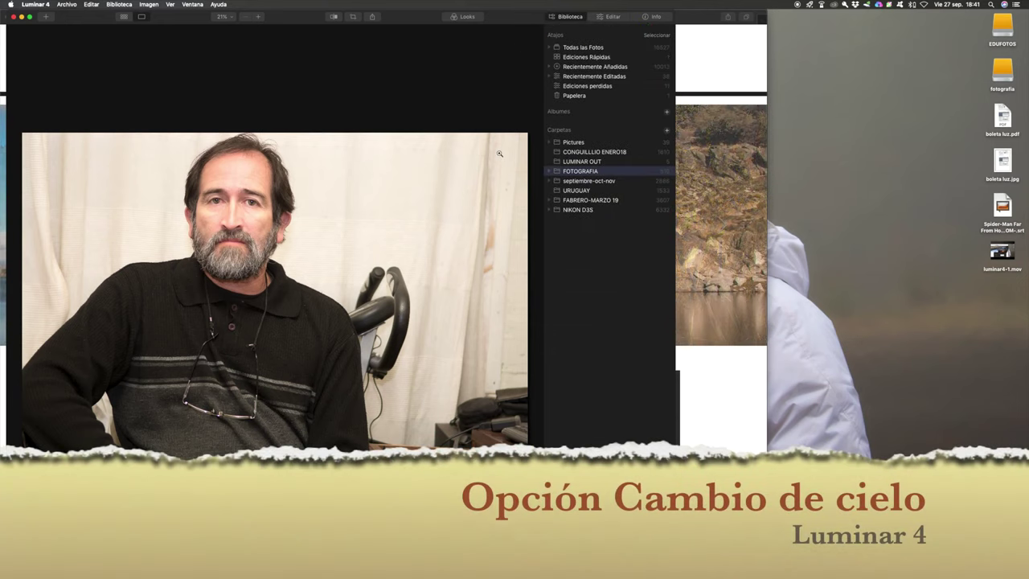
click(576, 152)
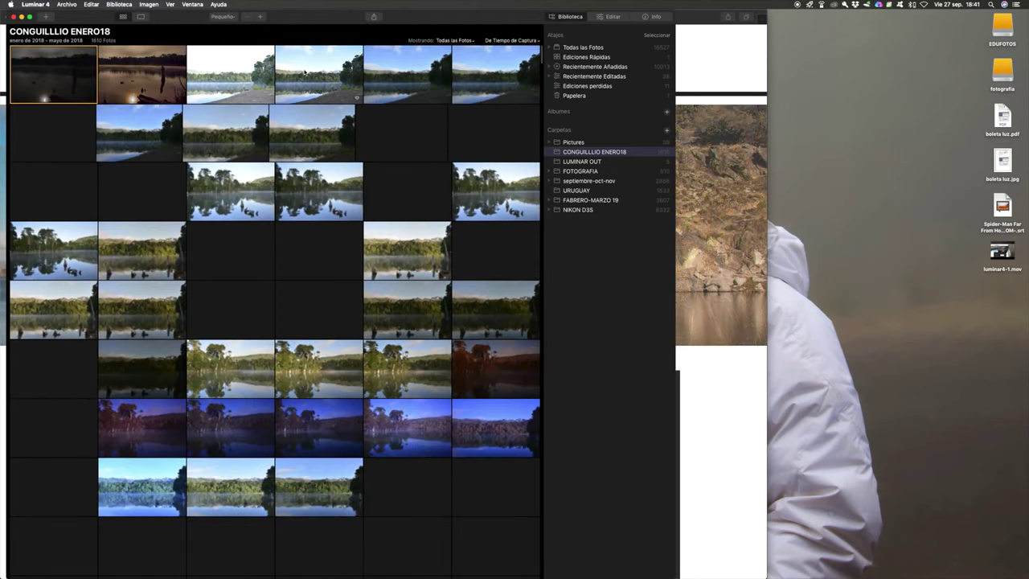
click(604, 17)
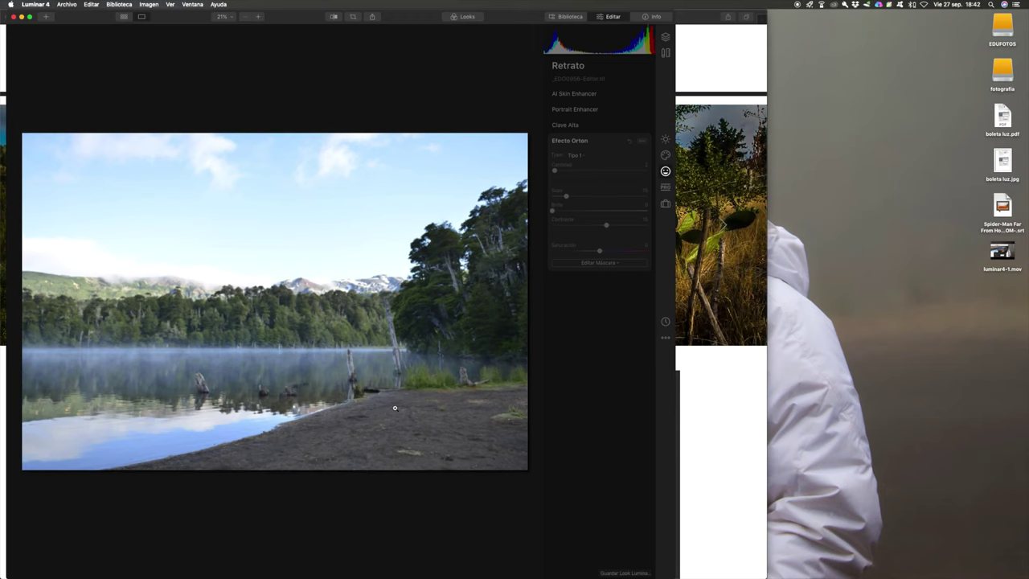
key(Right)
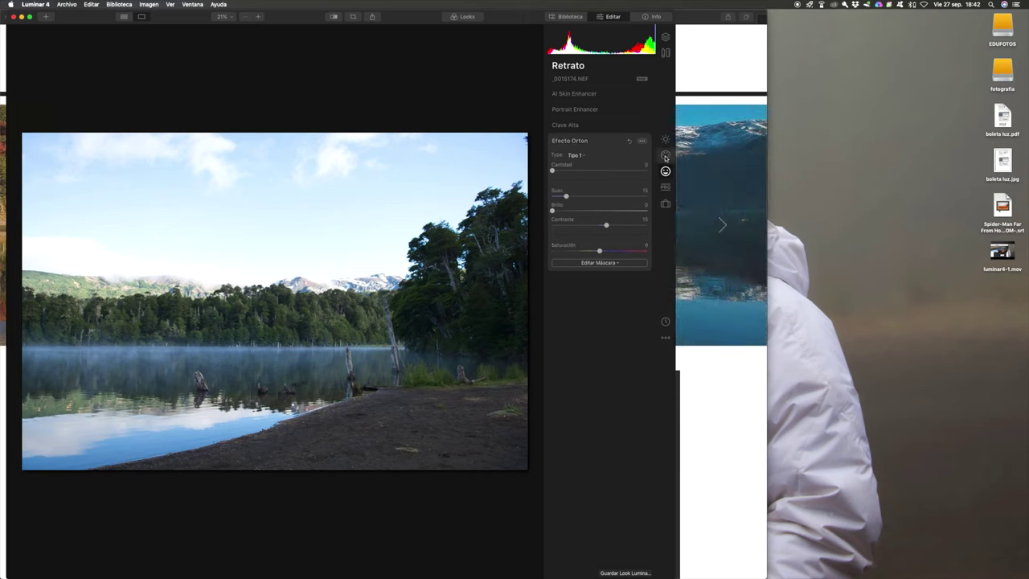
Step: Try the Dramatic Sunset 1, Dramatic Sunset 2, Dramatic Sunset 3 and Blue Sky 1 presets on the lake photo with AI Sky Replacement
click(666, 155)
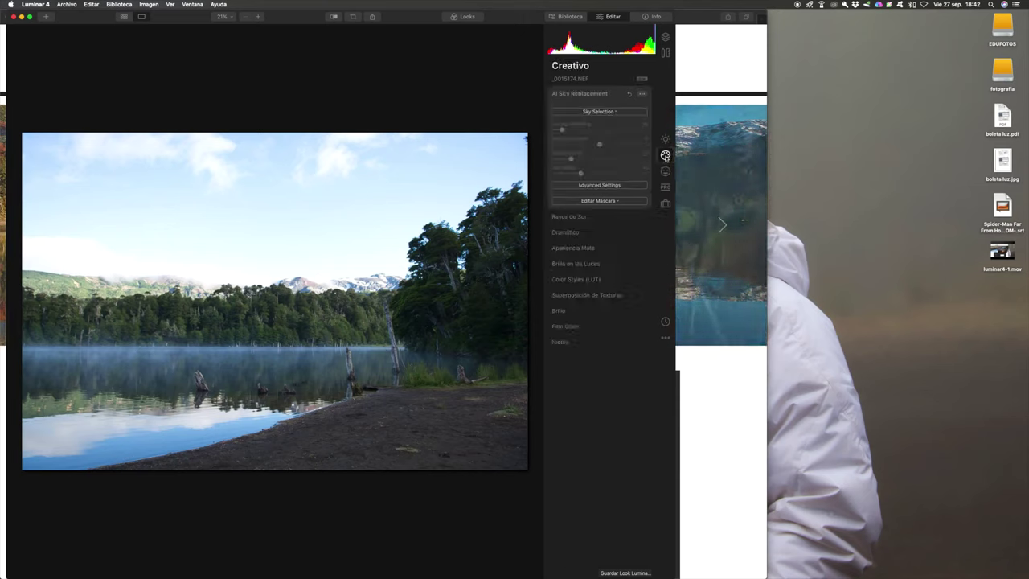
click(619, 112)
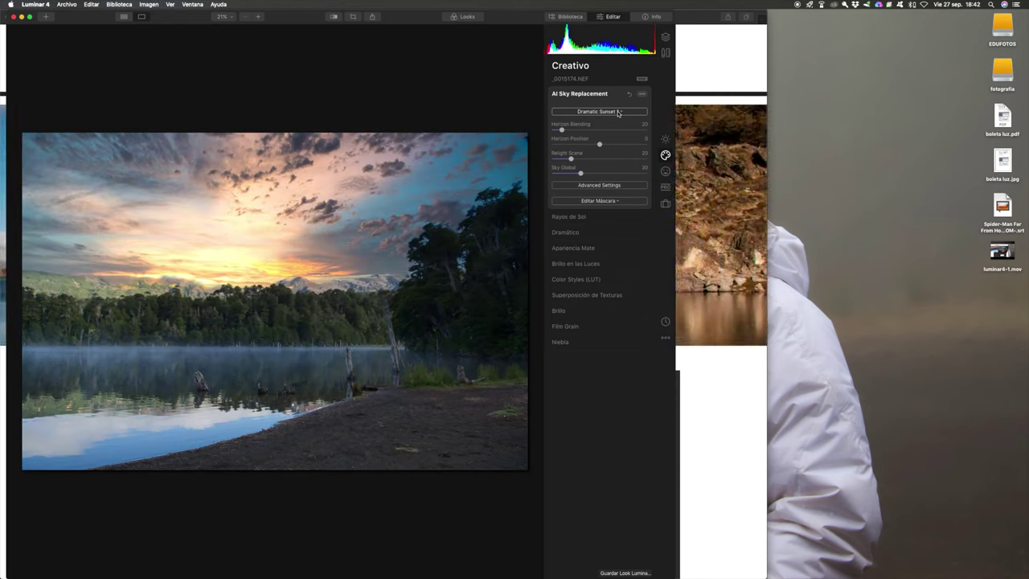
click(618, 113)
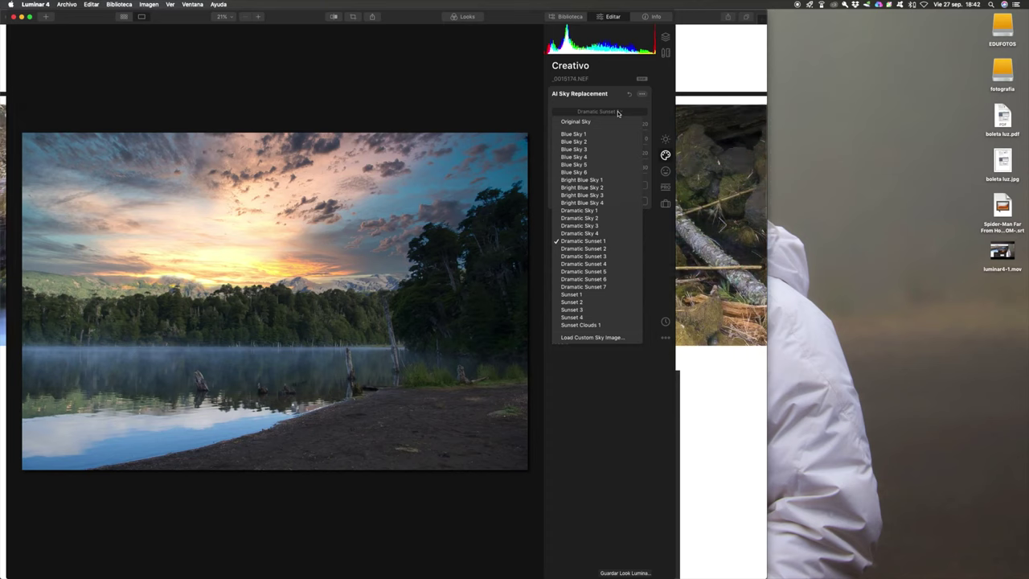
click(590, 248)
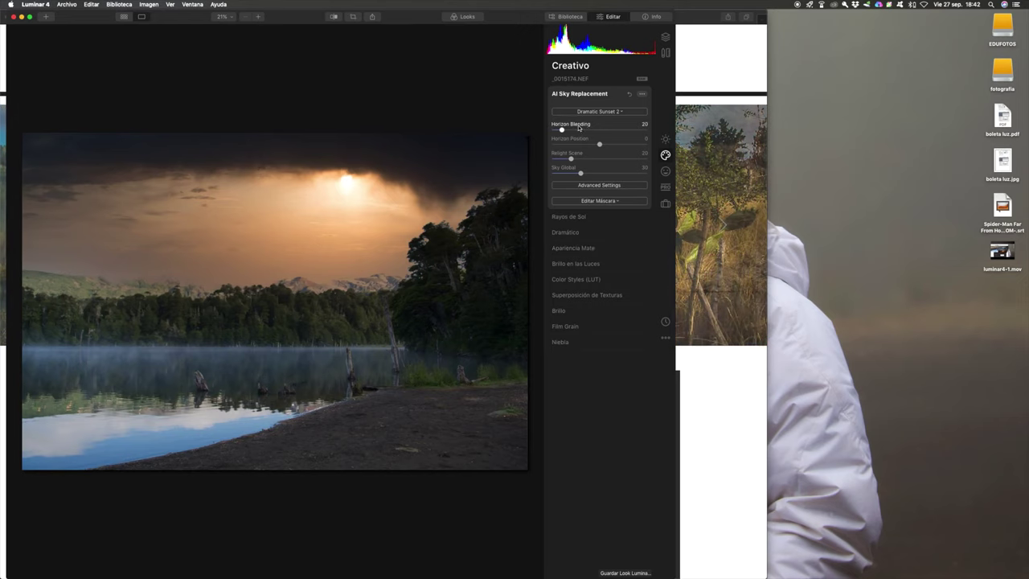
click(609, 112)
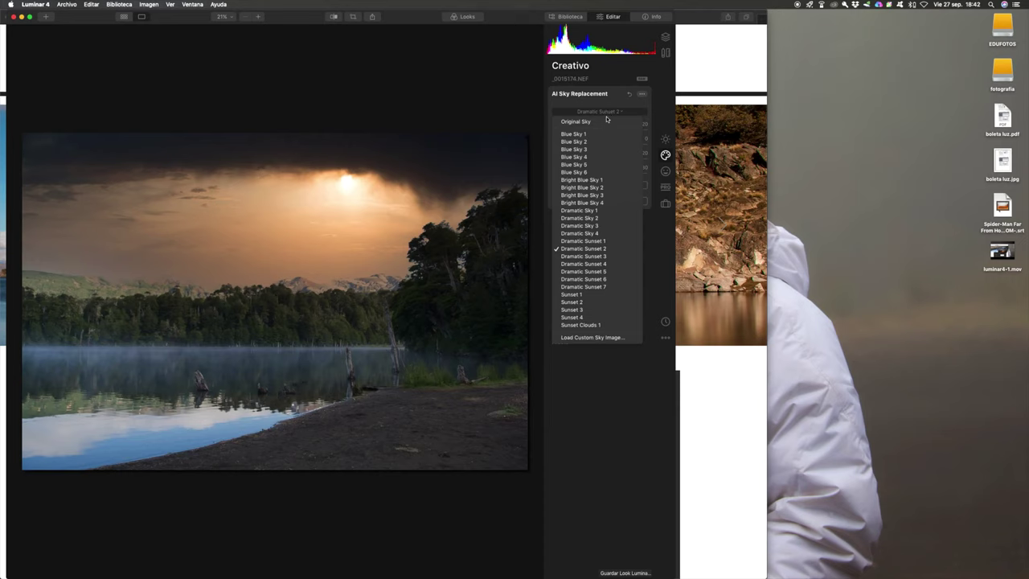
click(594, 256)
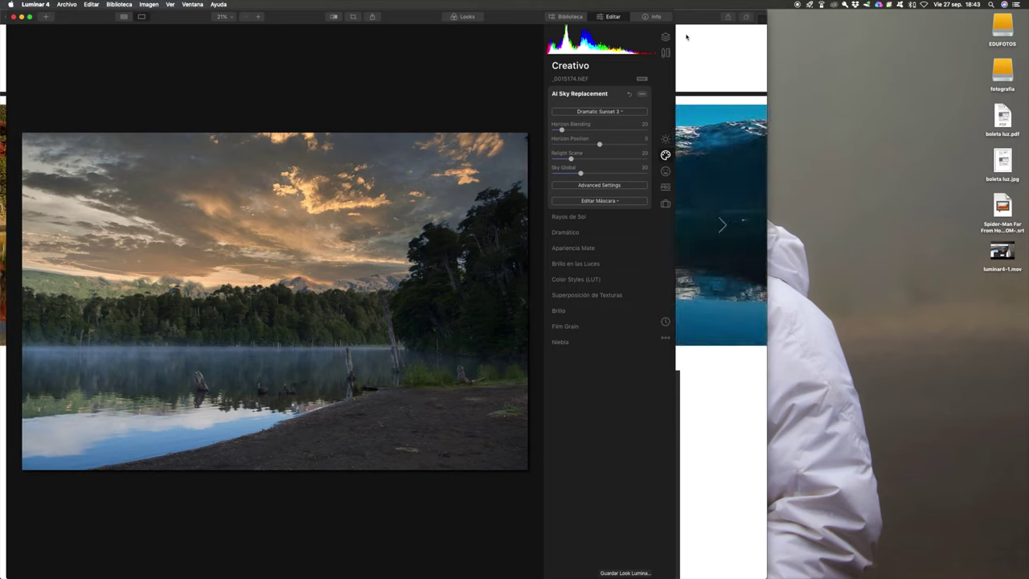
click(623, 112)
click(597, 133)
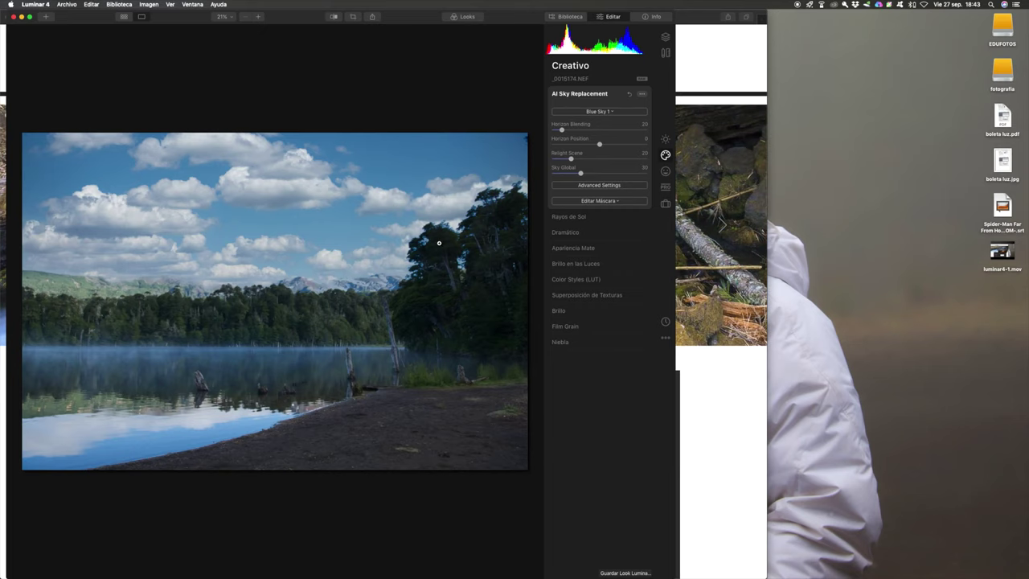
Step: Compare the lake photo with its original, check it among the library thumbnails, and return to editing it
key(backslash)
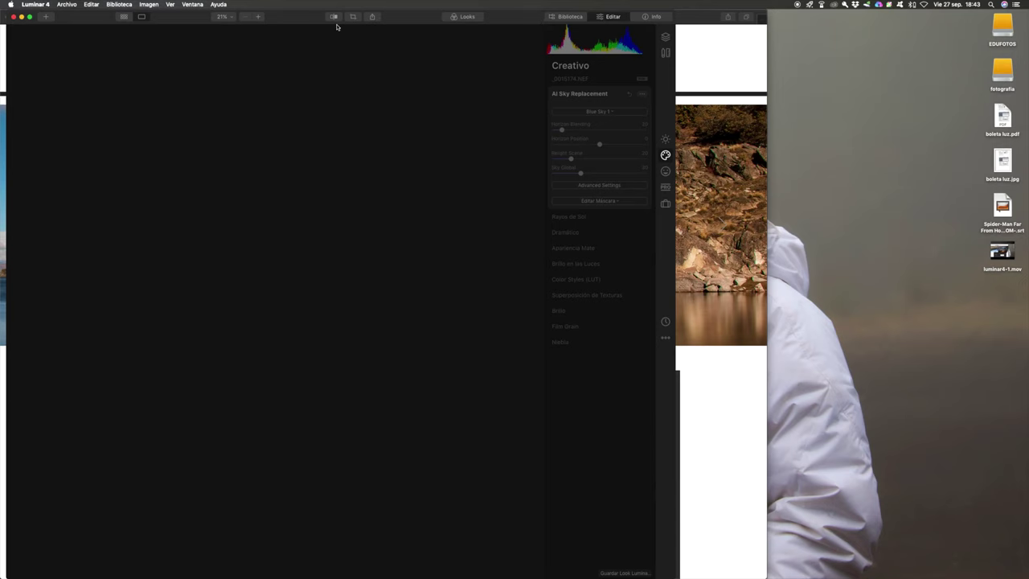
click(567, 17)
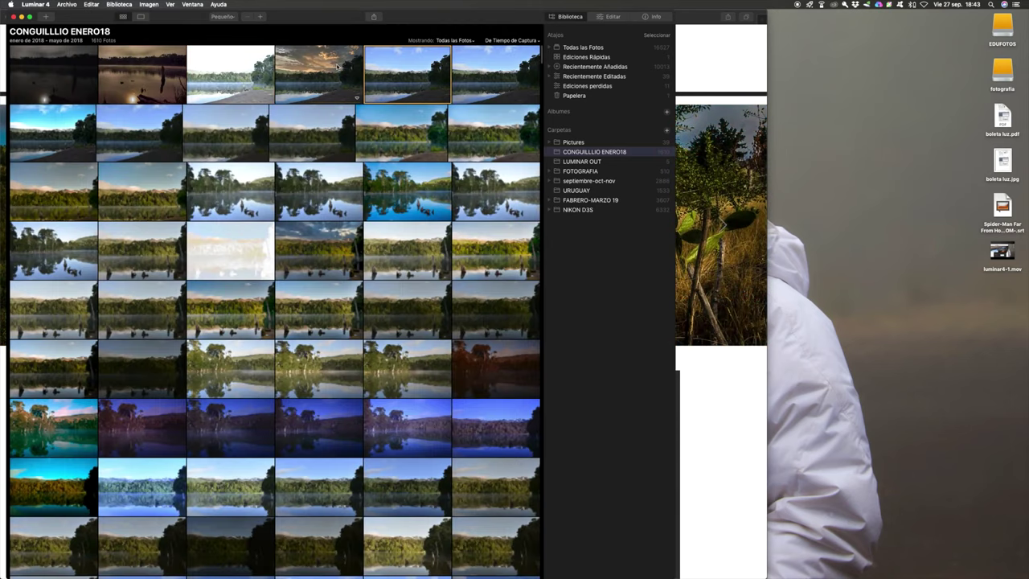
click(338, 67)
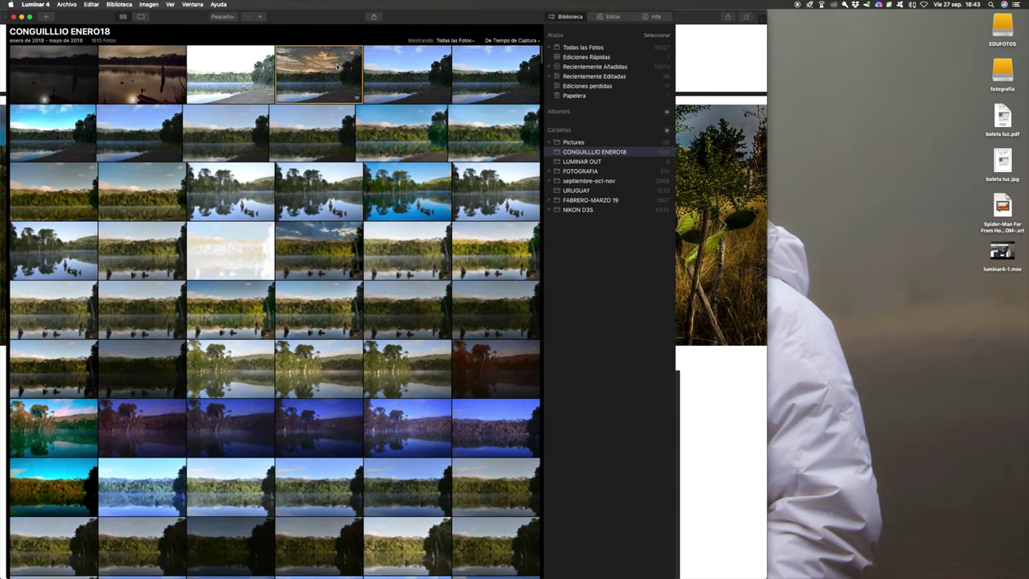
click(603, 17)
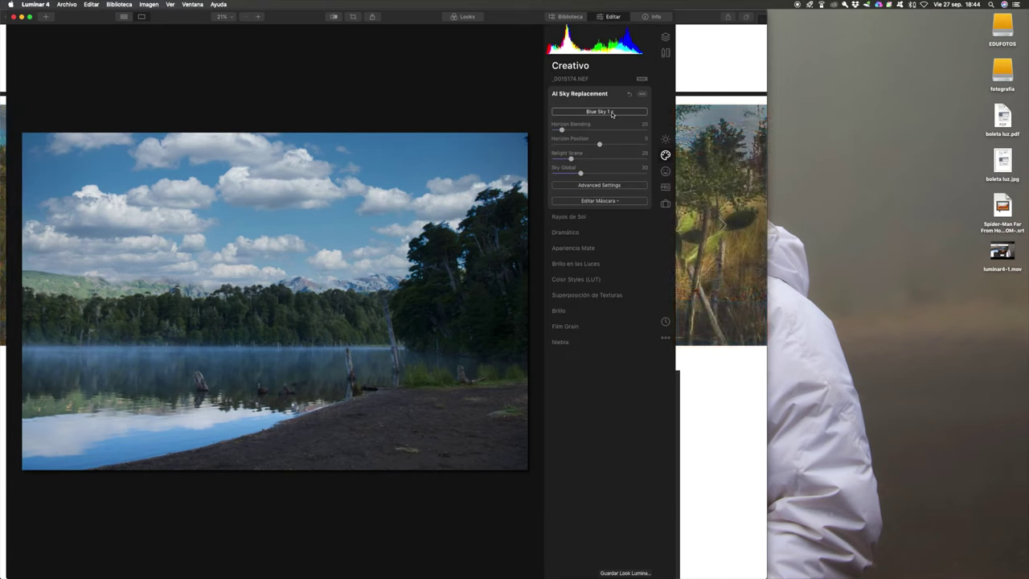
Step: Try the Blue Sky 2 and Blue Sky 5 presets, and replace the lake photo's sky with Bright Blue Sky 2
click(611, 112)
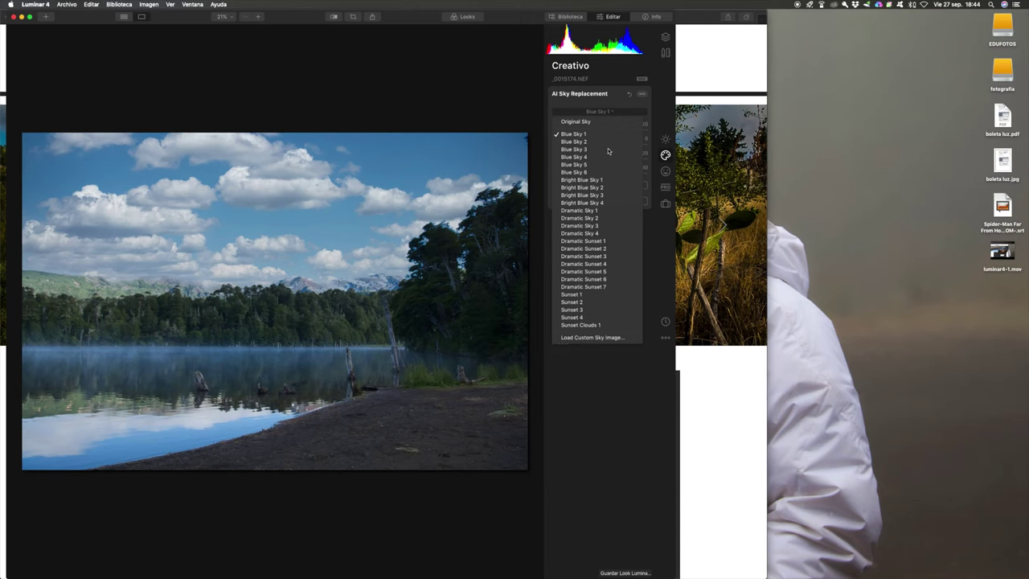
click(594, 141)
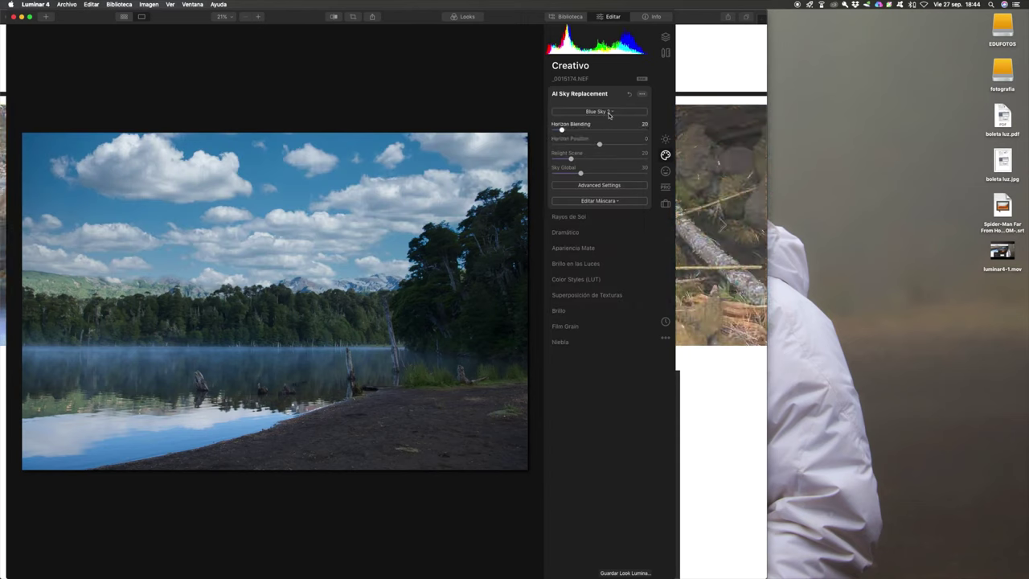
click(610, 113)
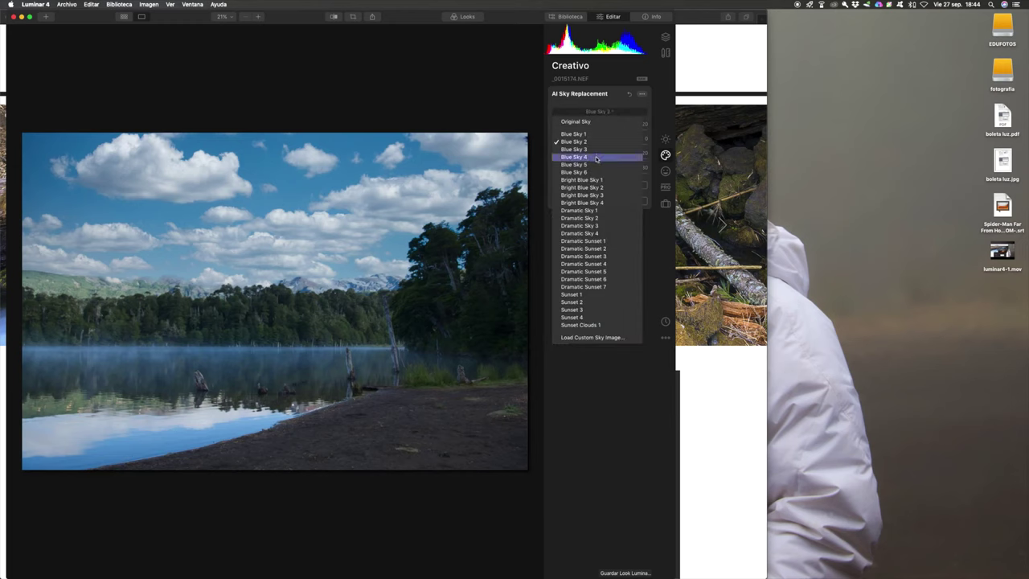
click(589, 165)
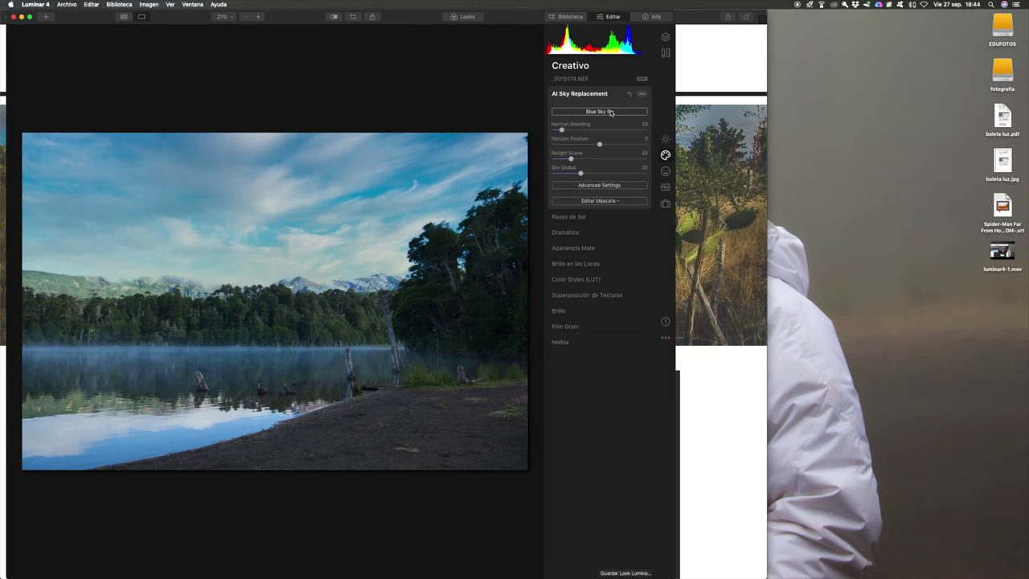
click(611, 113)
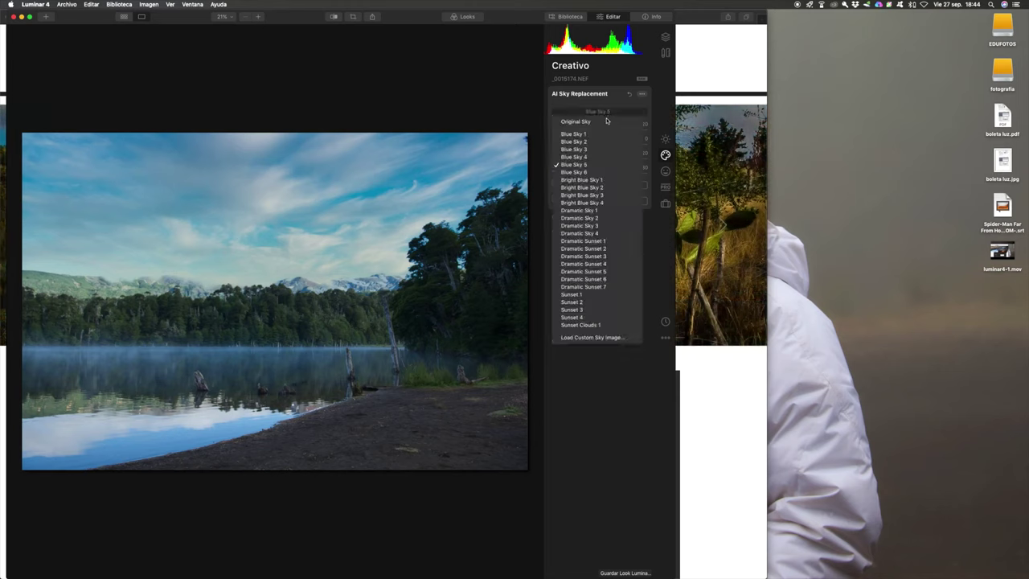
click(589, 187)
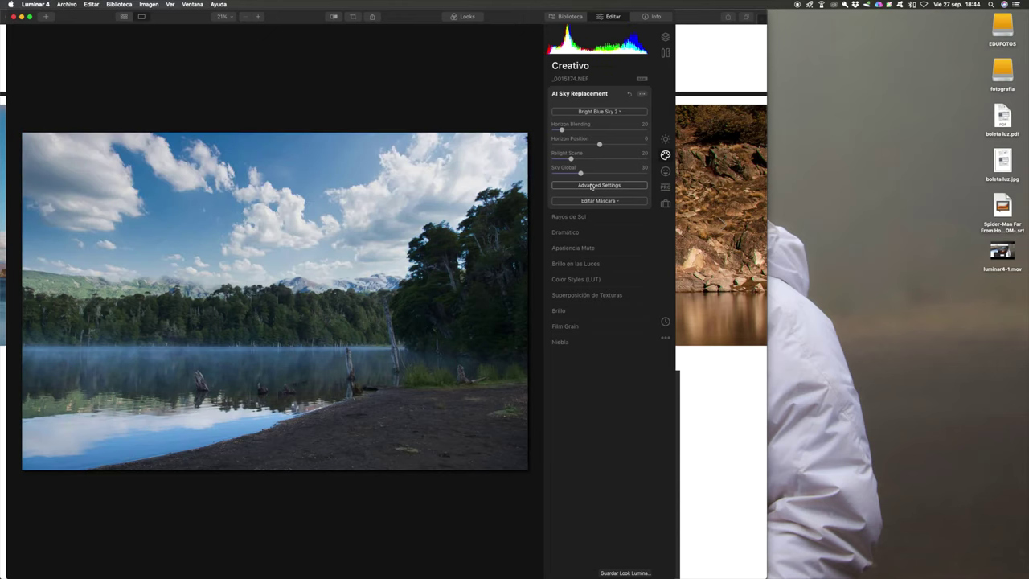
Step: Try a stronger Apariencia Mate effect on the lake photo, and reduce its Cantidad to 4
click(643, 217)
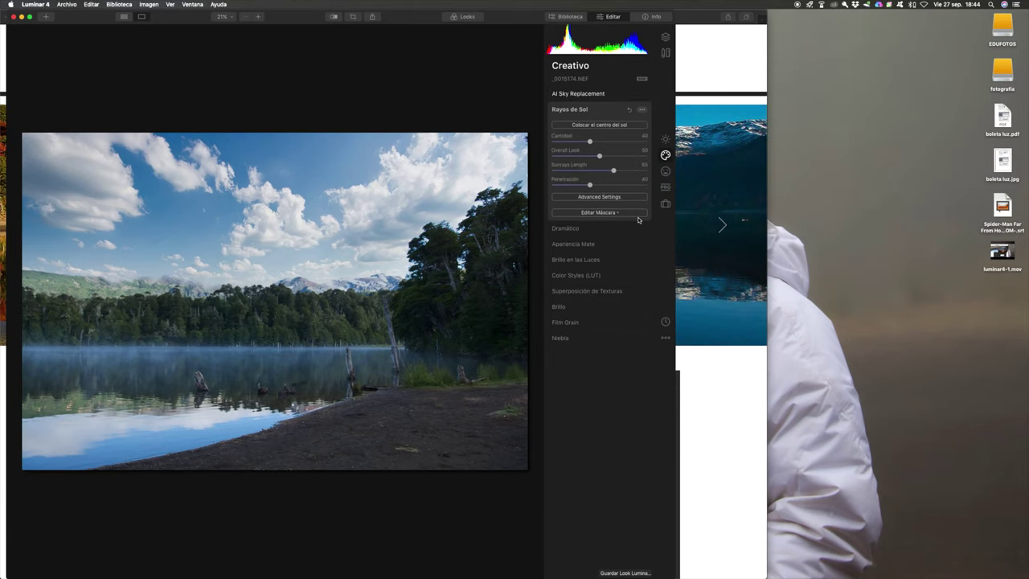
click(599, 244)
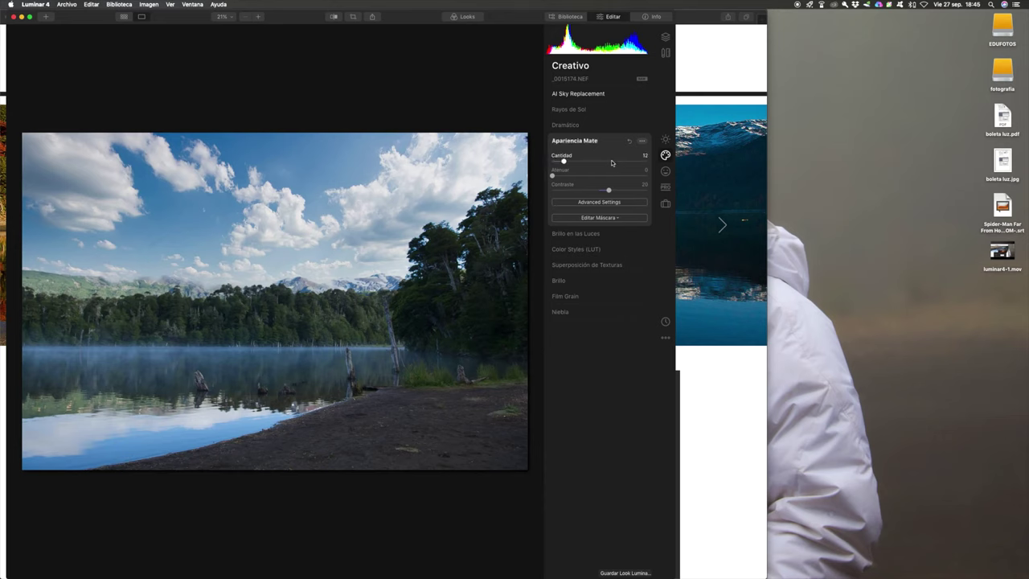
drag(611, 163, 600, 163)
click(601, 164)
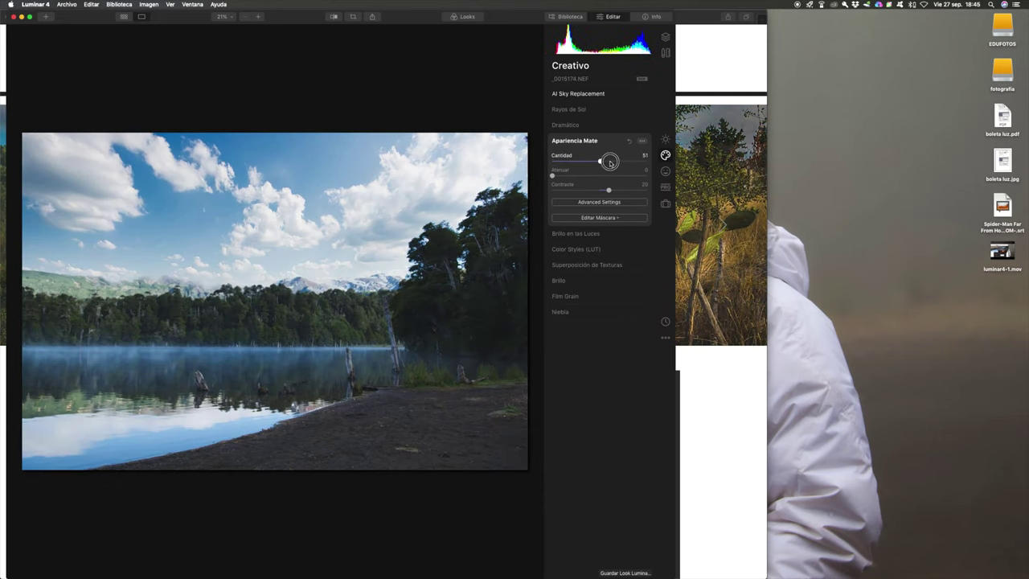
click(554, 164)
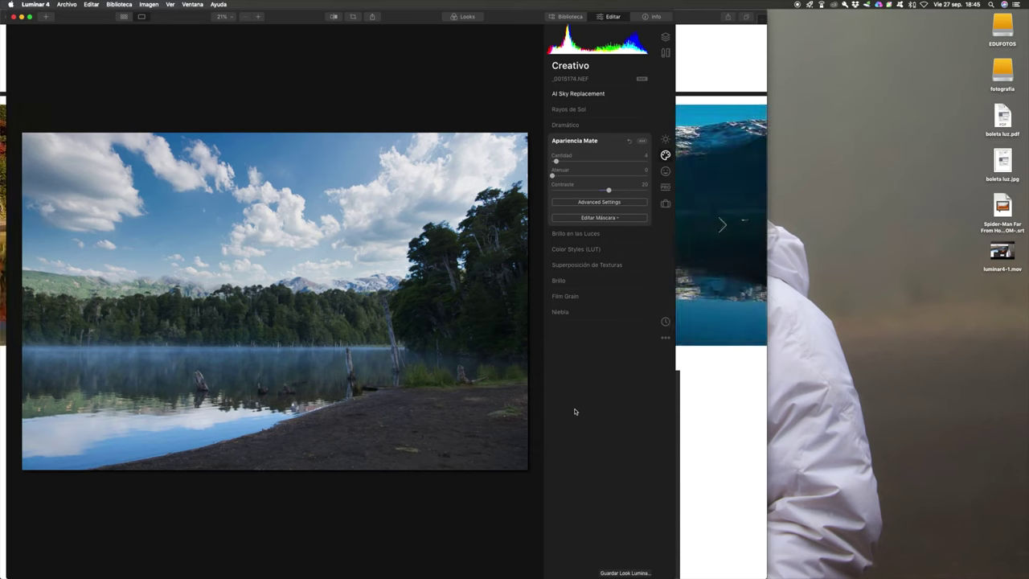
Step: Apply a Soft Focus Bright Brillo with Cantidad 18, and set Brillo en las Luces to Cantidad 25 and Sombras 57
click(595, 283)
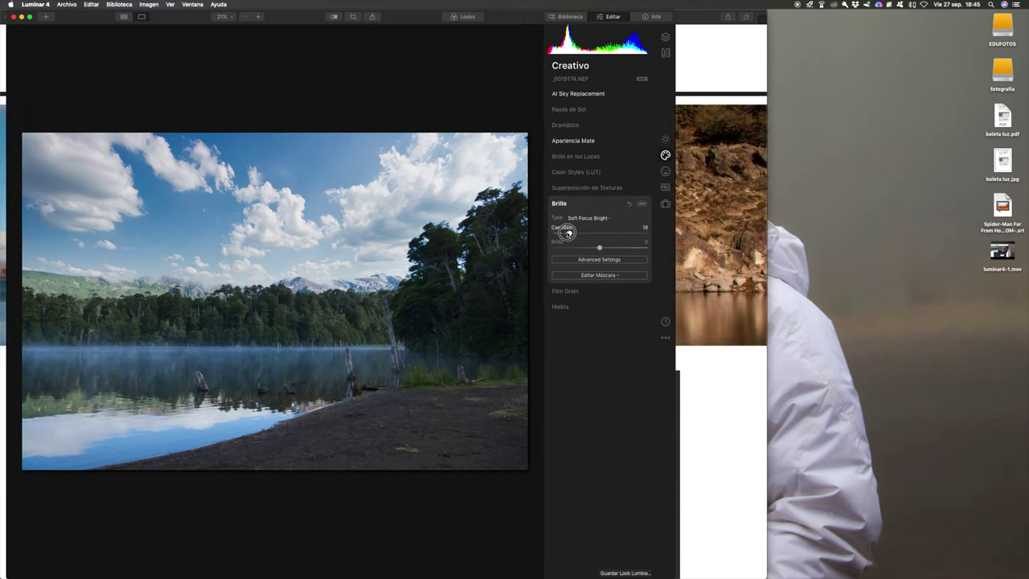
drag(567, 232, 571, 233)
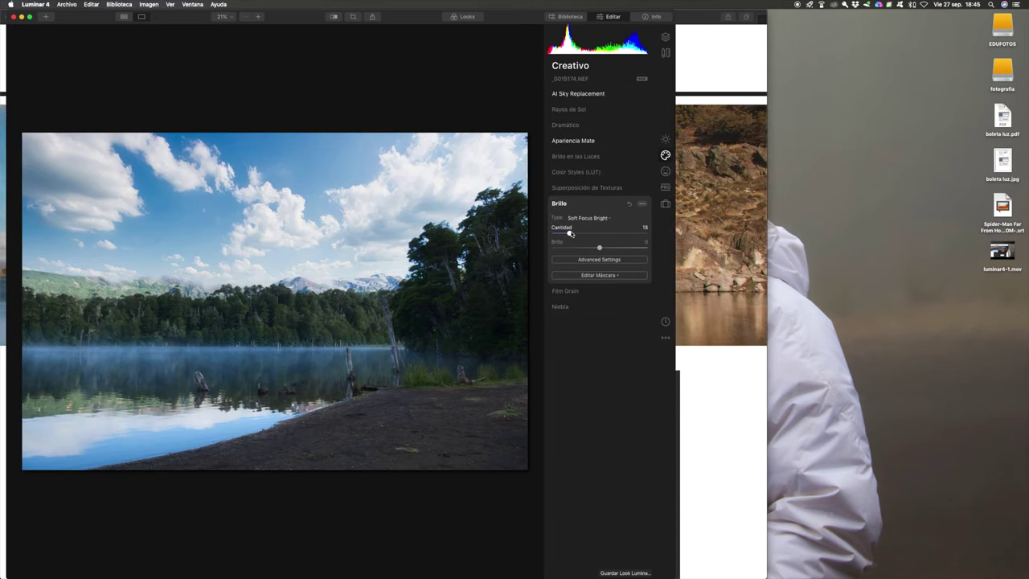
click(588, 158)
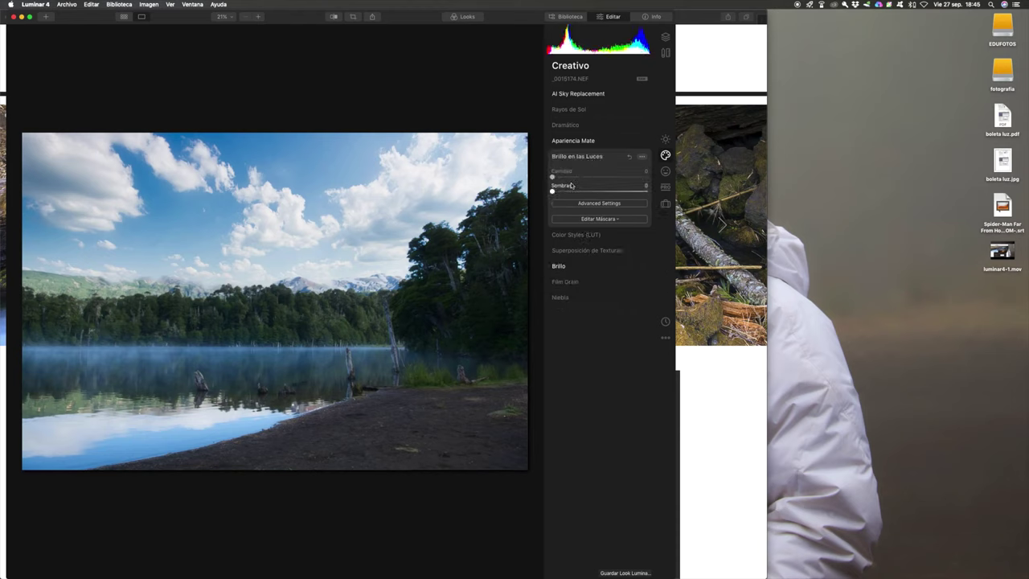
drag(558, 191, 608, 194)
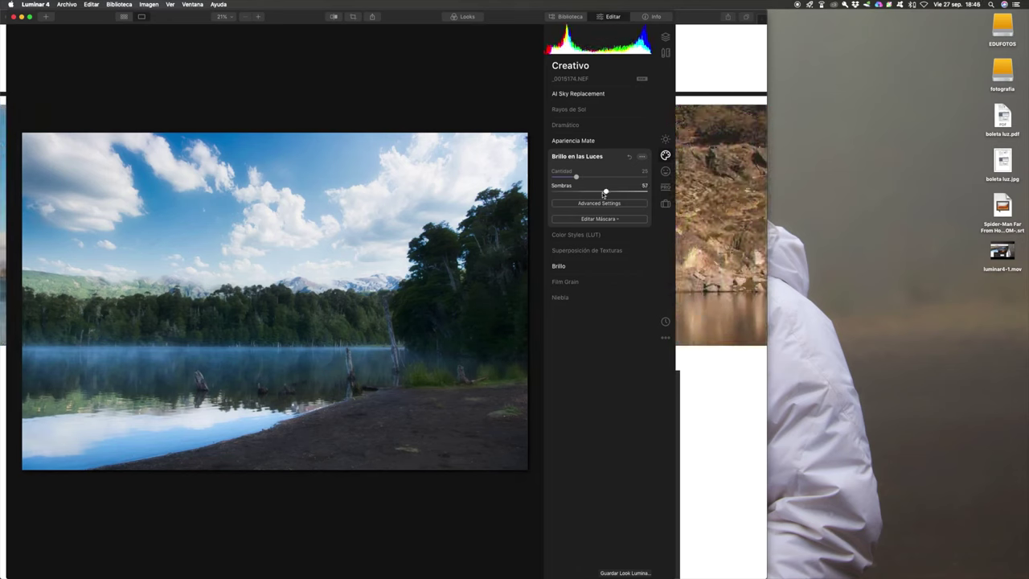
Step: Compare the edited lake photo with the original several times using the before/after preview
key(backslash)
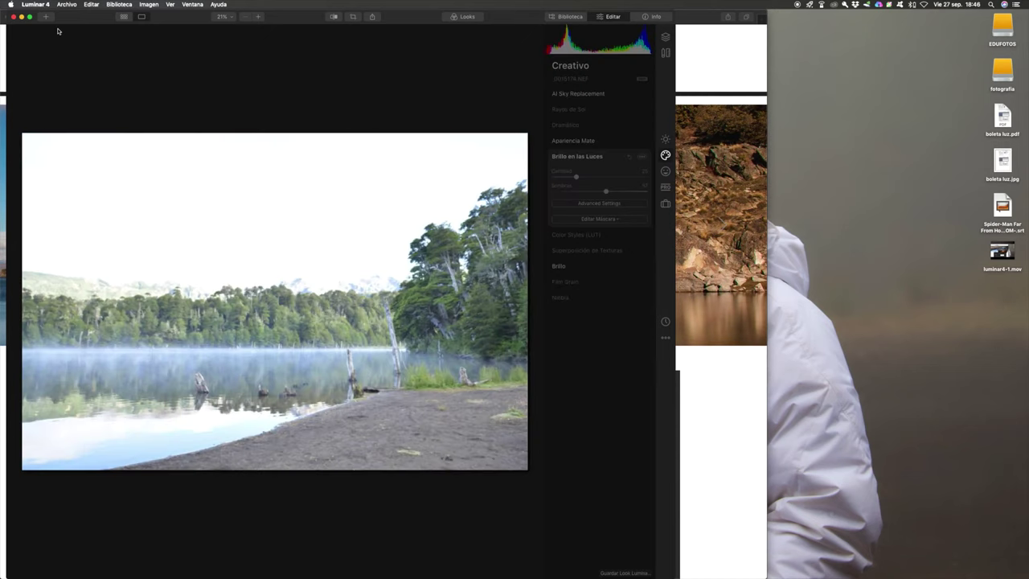
key(backslash)
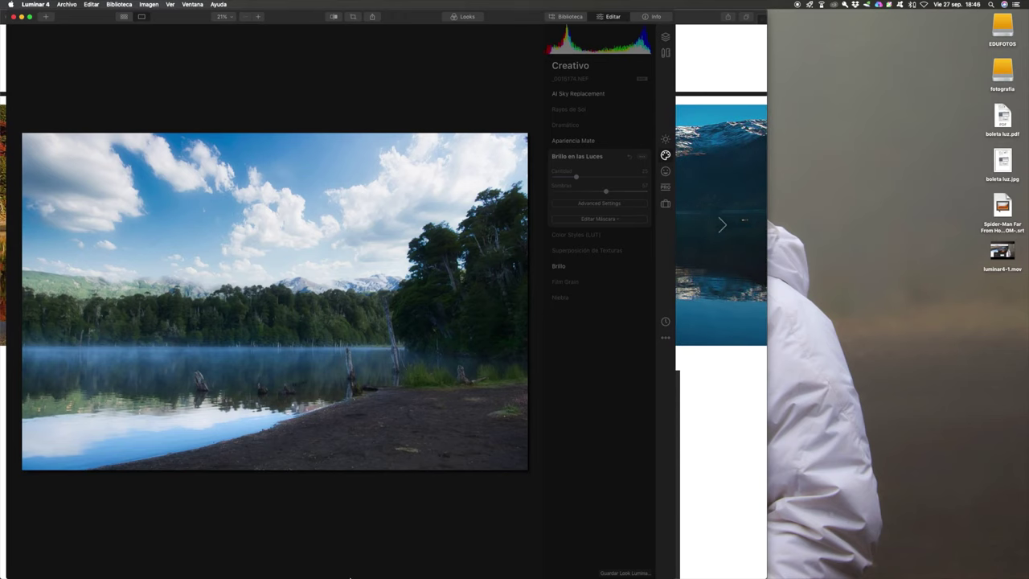
mouse_move(339, 563)
key(backslash)
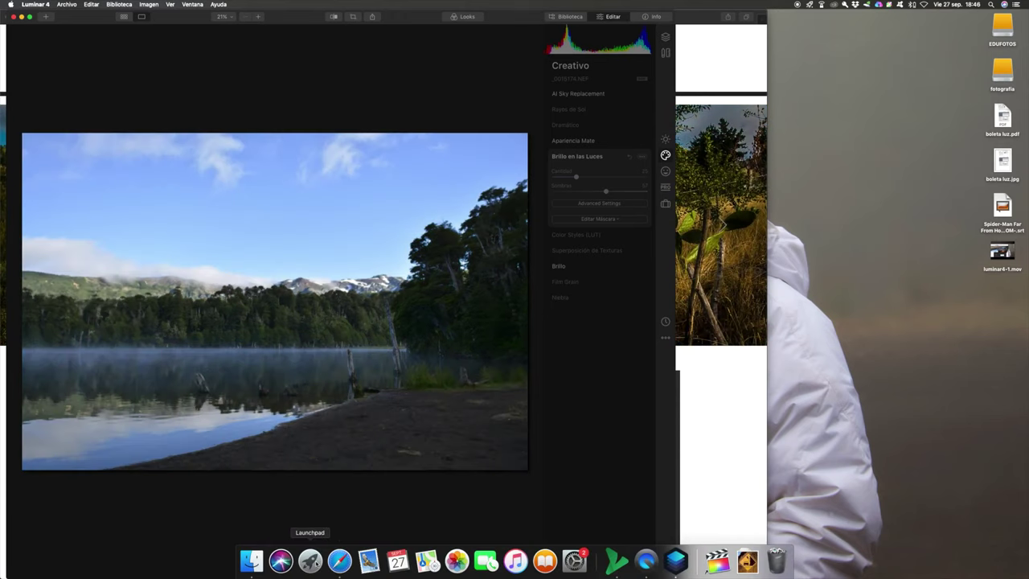
click(314, 561)
scroll(462, 325, left, 3)
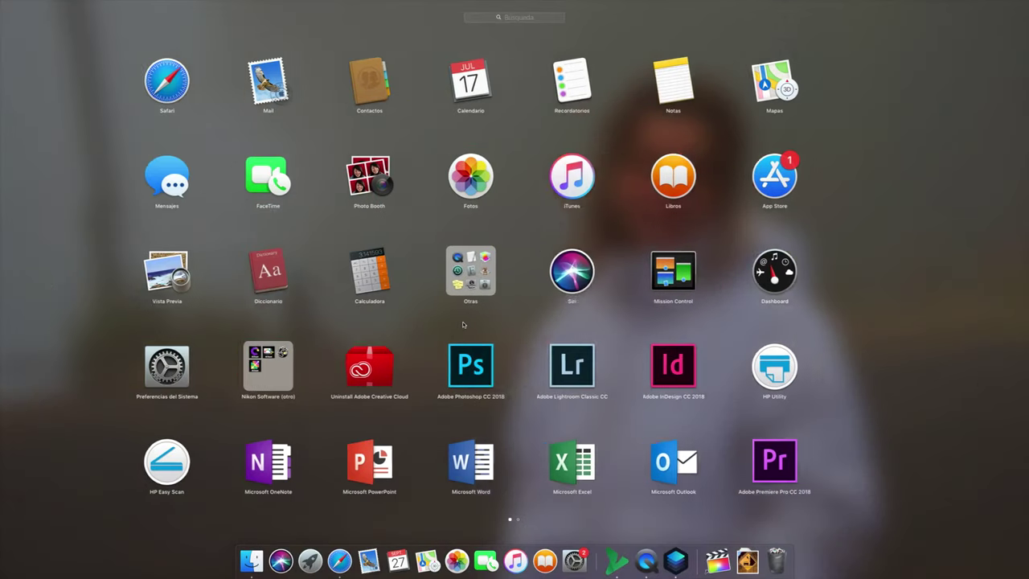
click(606, 365)
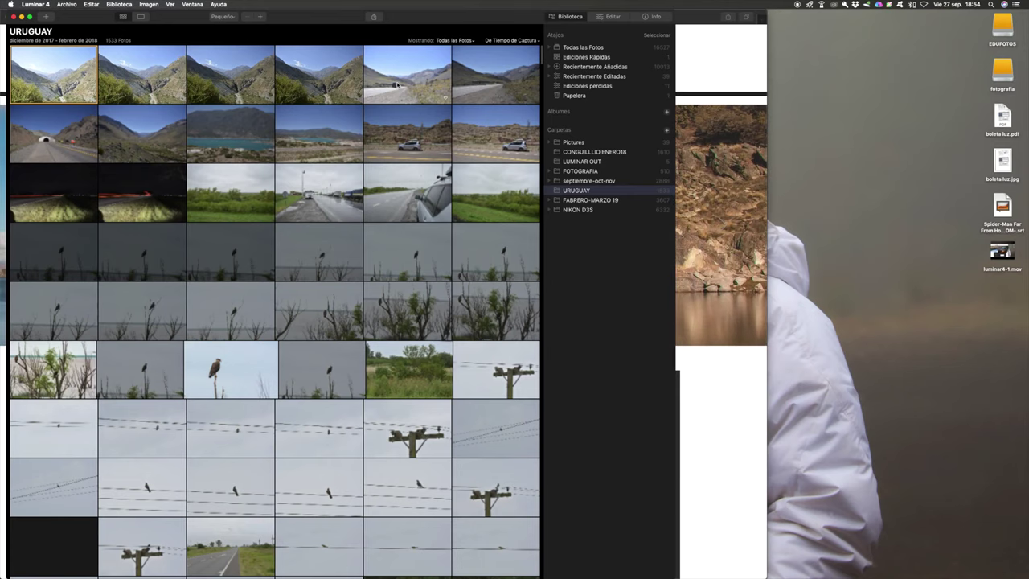
Step: Find the thatched-roof house photo in the URUGUAY folder, open it in the editor, and advance to the beach photo
scroll(466, 135, down, 15)
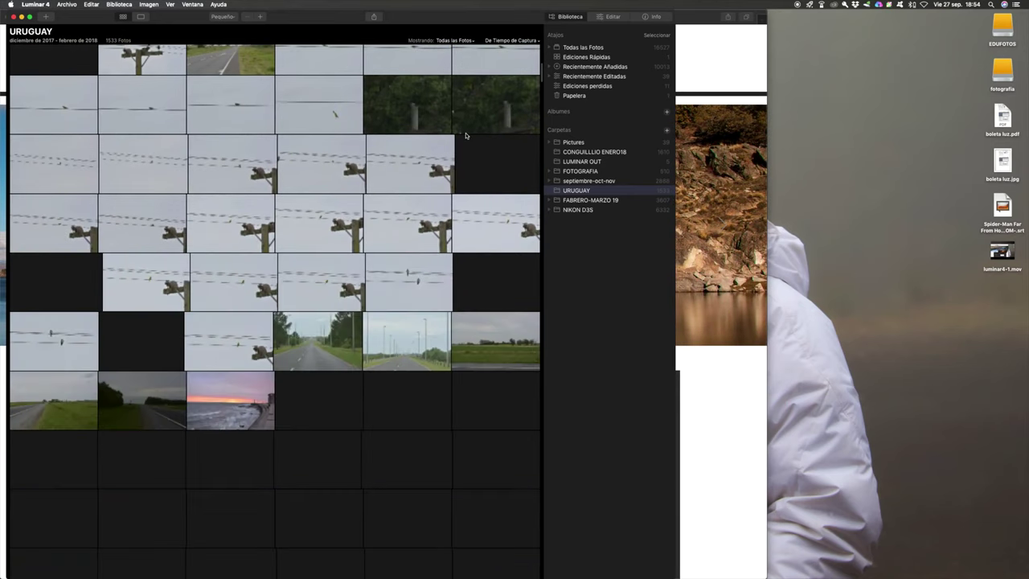
scroll(466, 135, down, 3)
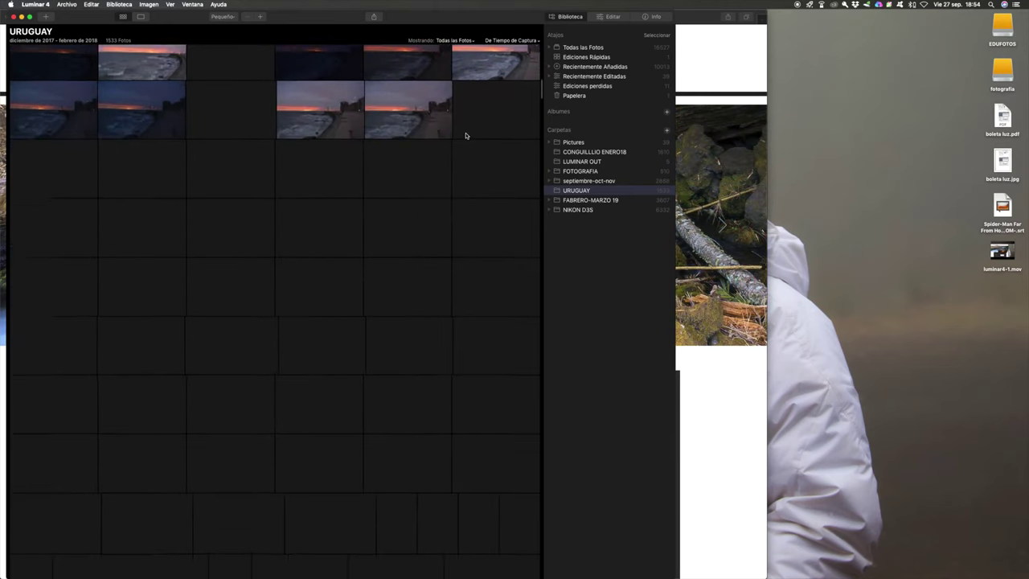
scroll(465, 135, down, 5)
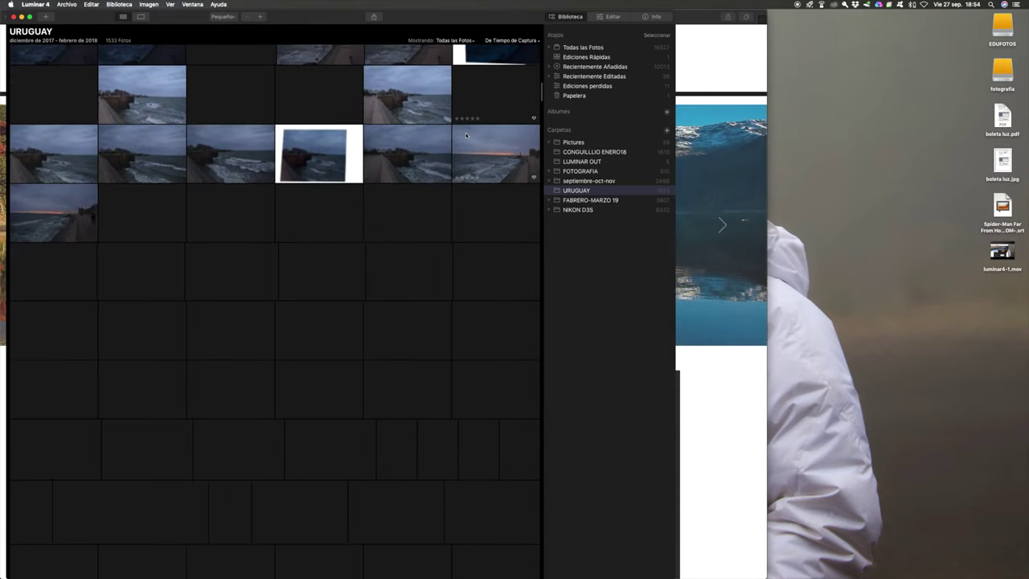
scroll(465, 135, down, 2)
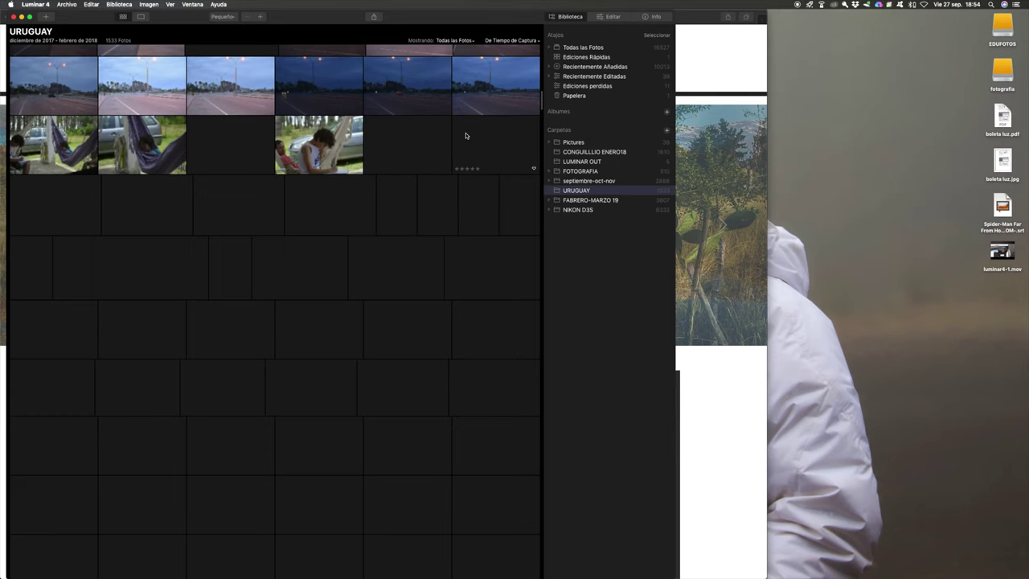
scroll(433, 147, down, 6)
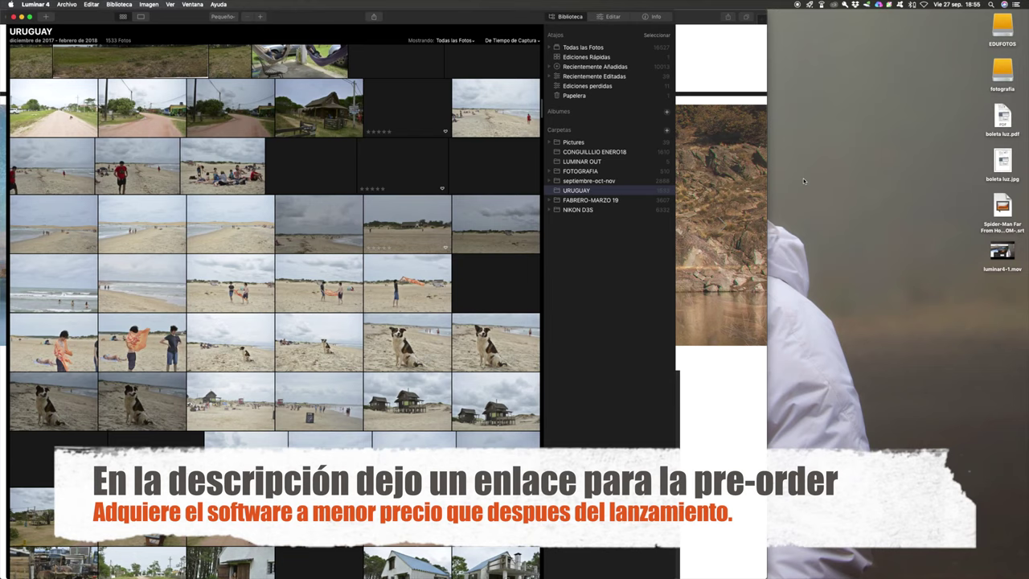
click(319, 107)
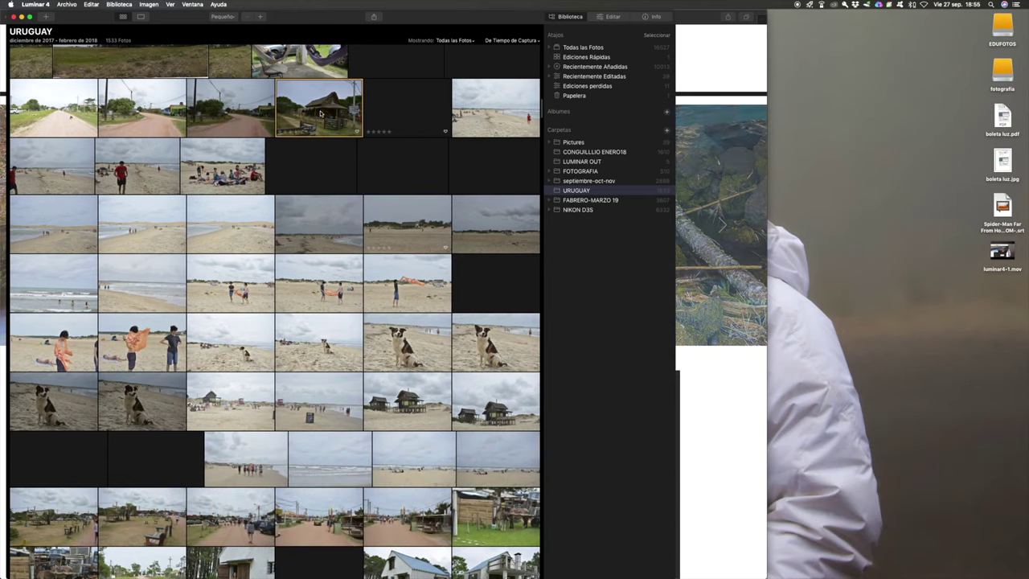
click(612, 17)
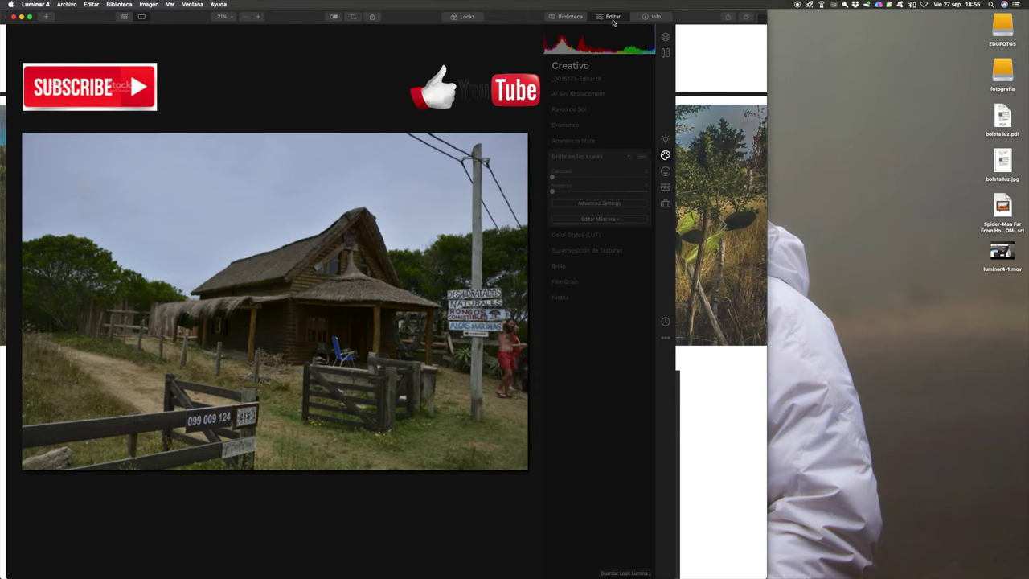
key(Right)
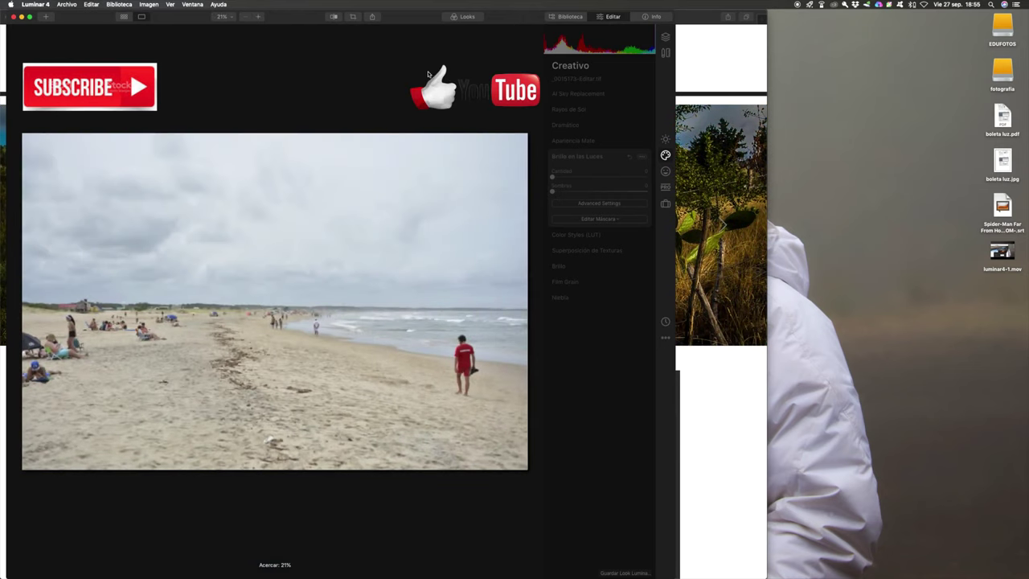